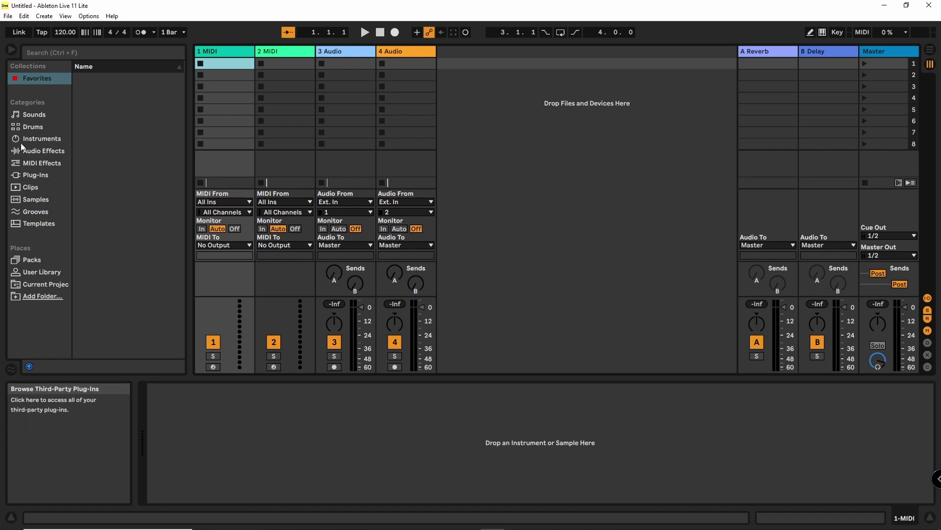
Load the Instacomposer VST plug-in onto the first MIDI track and place its window clear of the plug-in list
{"action": "left_click", "coordinate": [31, 175]}
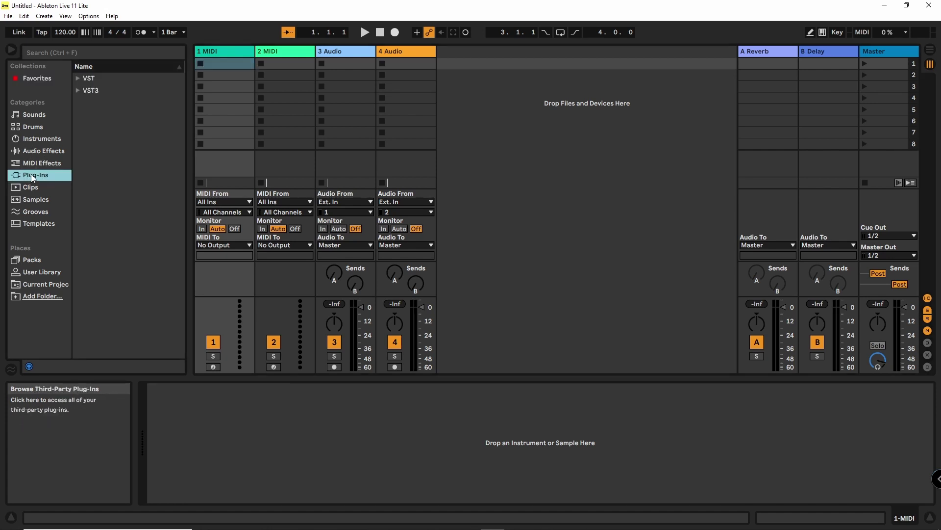
{"action": "left_click", "coordinate": [78, 80]}
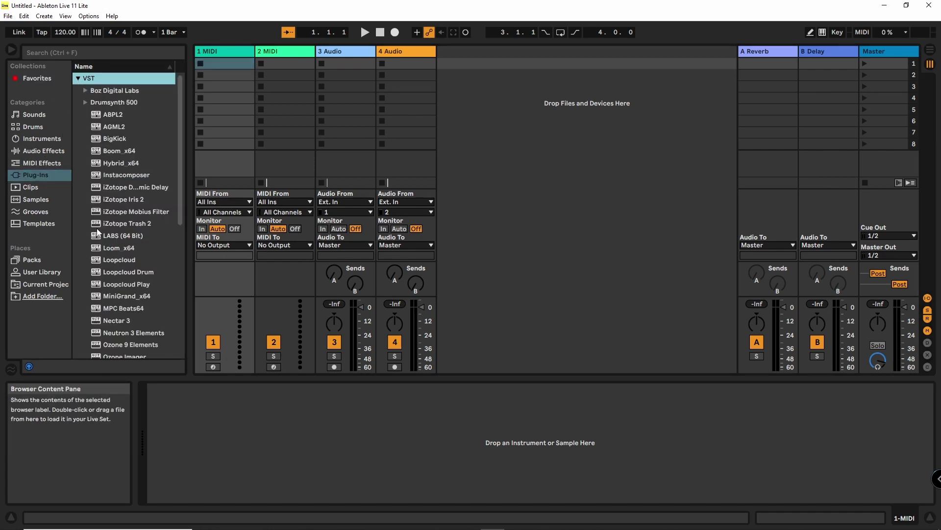
{"action": "scroll", "coordinate": [98, 231], "scroll_direction": "down", "scroll_amount": 1}
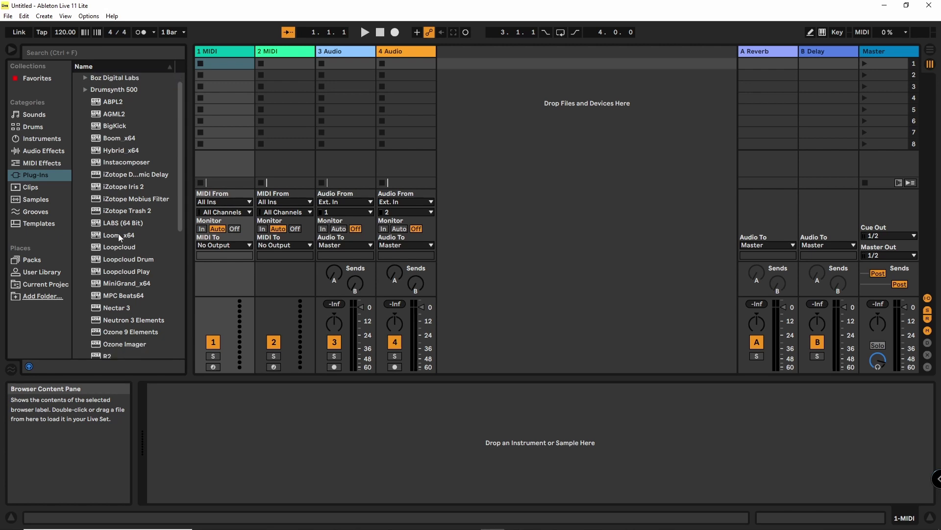
{"action": "left_click_drag", "start_coordinate": [113, 164], "coordinate": [217, 69]}
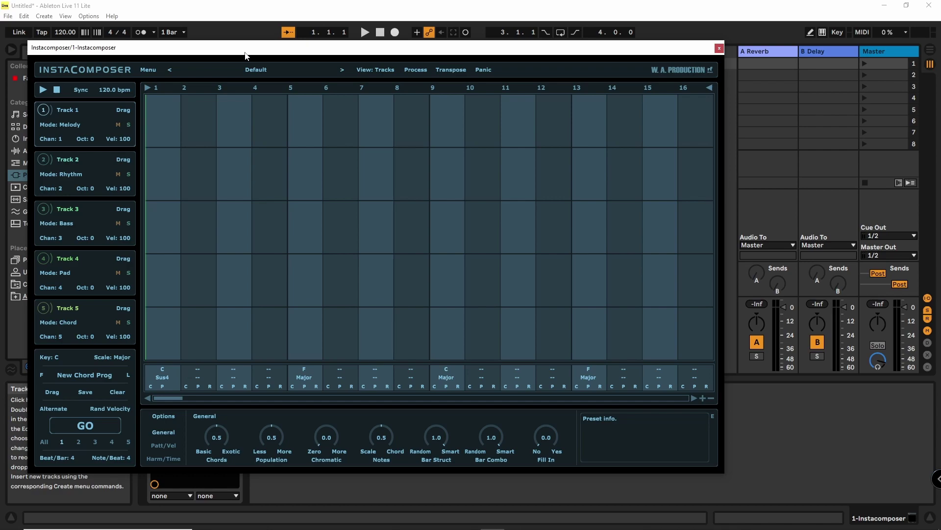
{"action": "left_click_drag", "start_coordinate": [245, 55], "coordinate": [404, 71]}
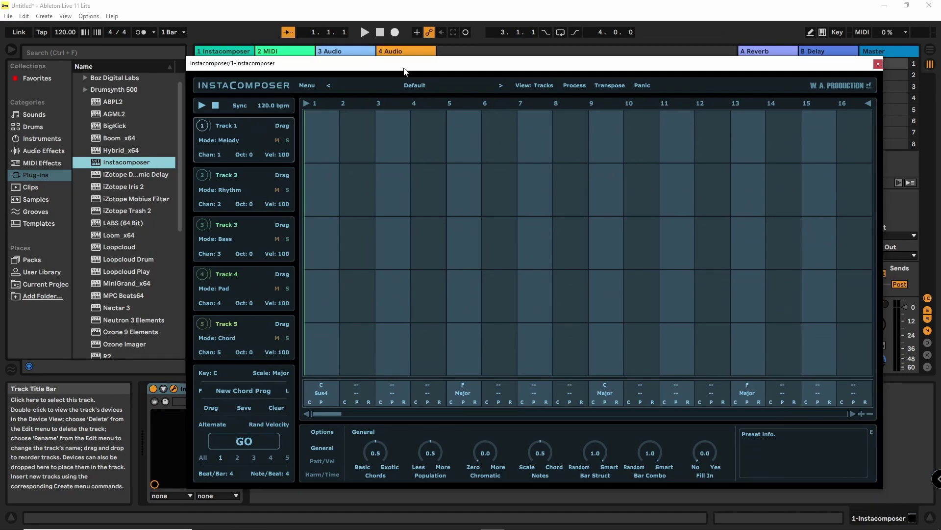
Generate parts for all five Instacomposer tracks, play the composition and stop it
{"action": "left_click", "coordinate": [210, 457]}
{"action": "left_click", "coordinate": [242, 441]}
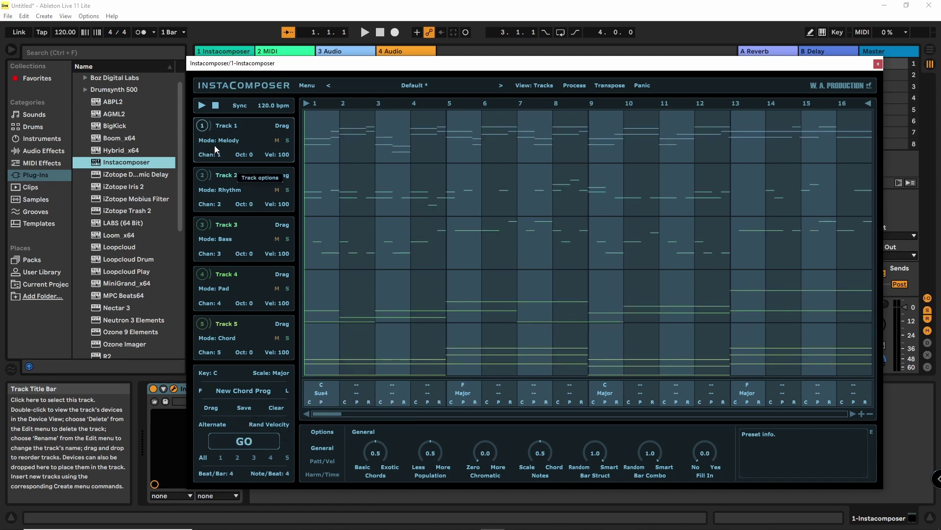
{"action": "left_click", "coordinate": [201, 106]}
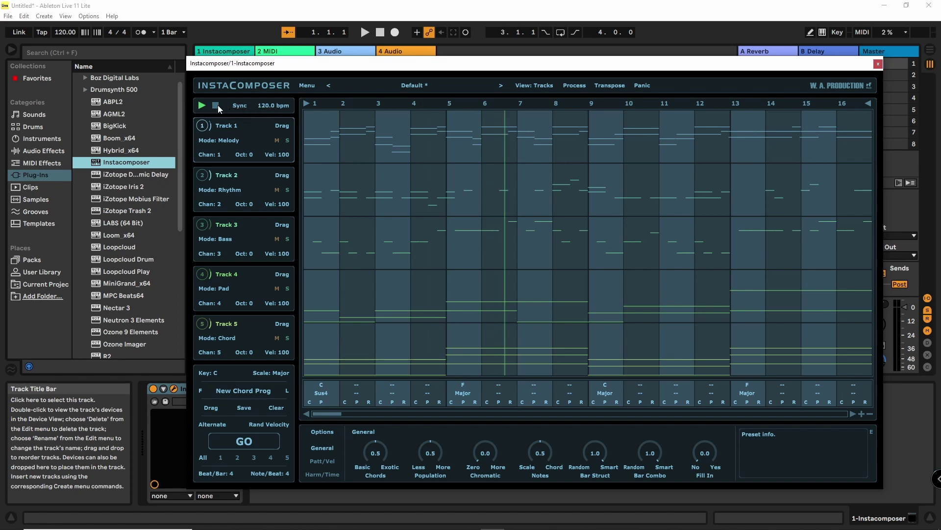
{"action": "left_click", "coordinate": [217, 106]}
Close the Instacomposer window and load the MiniGrand_x64 plug-in onto the second MIDI track
{"action": "left_click_drag", "start_coordinate": [473, 65], "coordinate": [116, 87]}
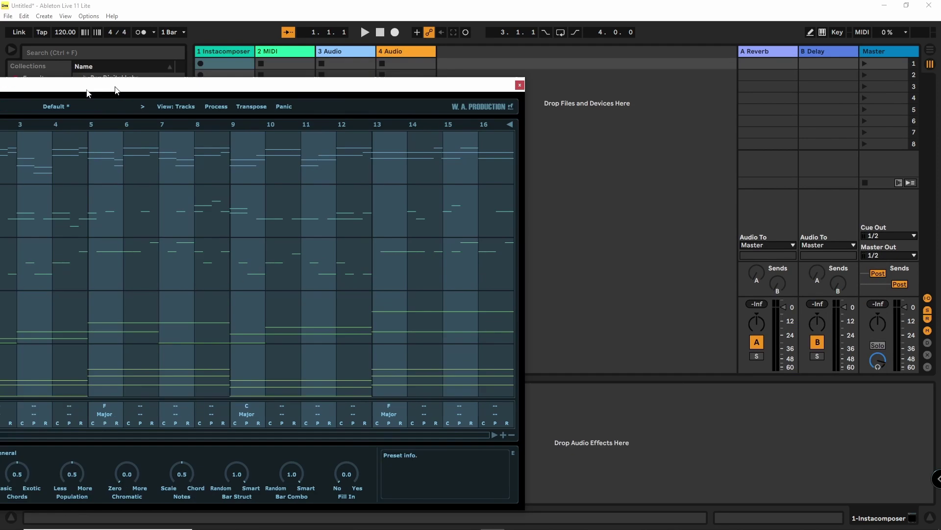
{"action": "left_click", "coordinate": [520, 85]}
{"action": "left_click", "coordinate": [298, 51]}
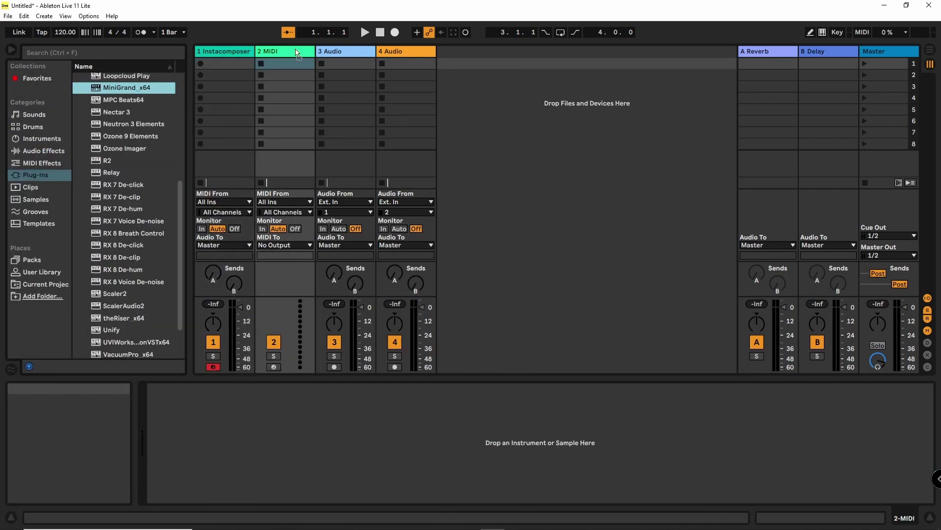
{"action": "key", "text": "Return"}
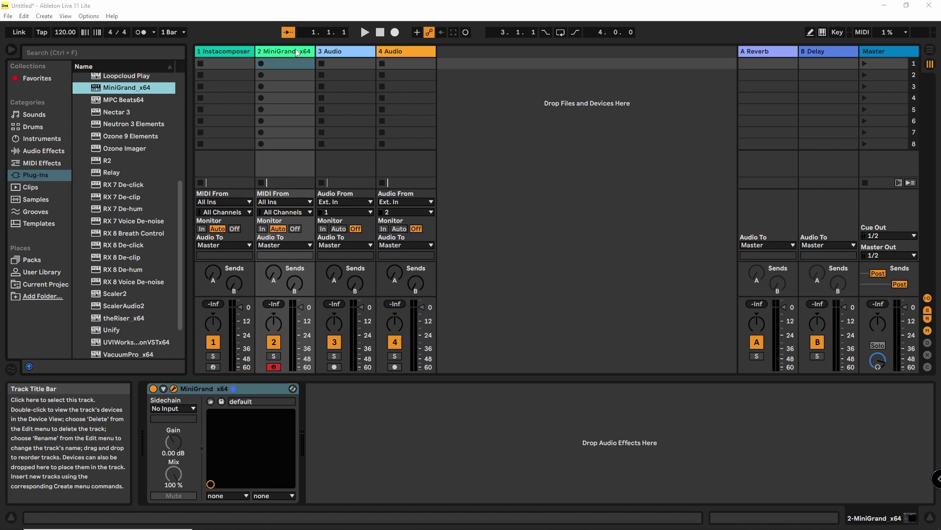
Set the MiniGrand track's MIDI input to 1-Instacomposer with Instacomposer as the source channel
{"action": "left_click", "coordinate": [310, 212]}
{"action": "left_click", "coordinate": [310, 210]}
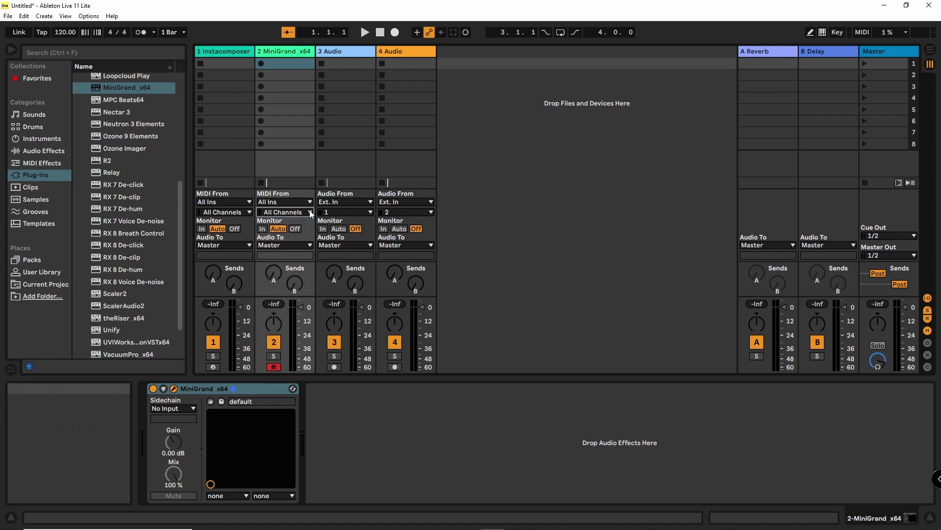
{"action": "left_click", "coordinate": [310, 202]}
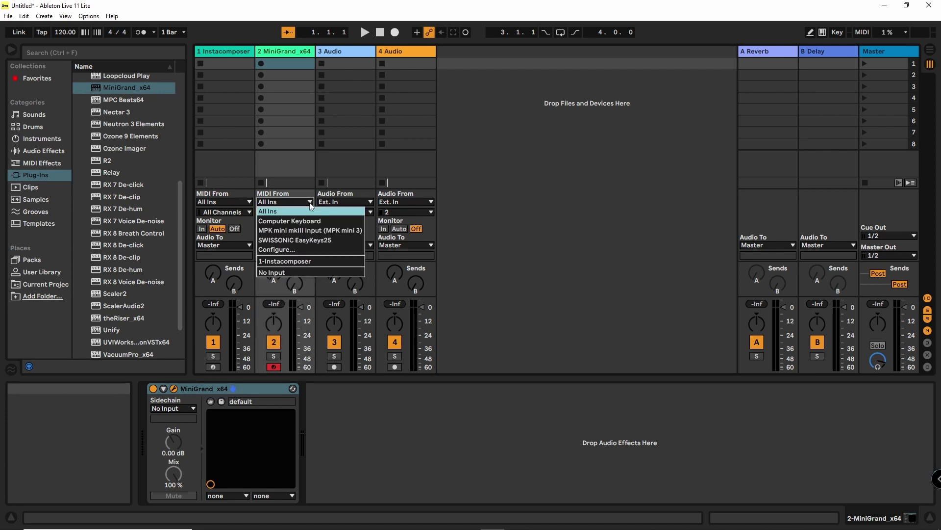
{"action": "left_click", "coordinate": [299, 260]}
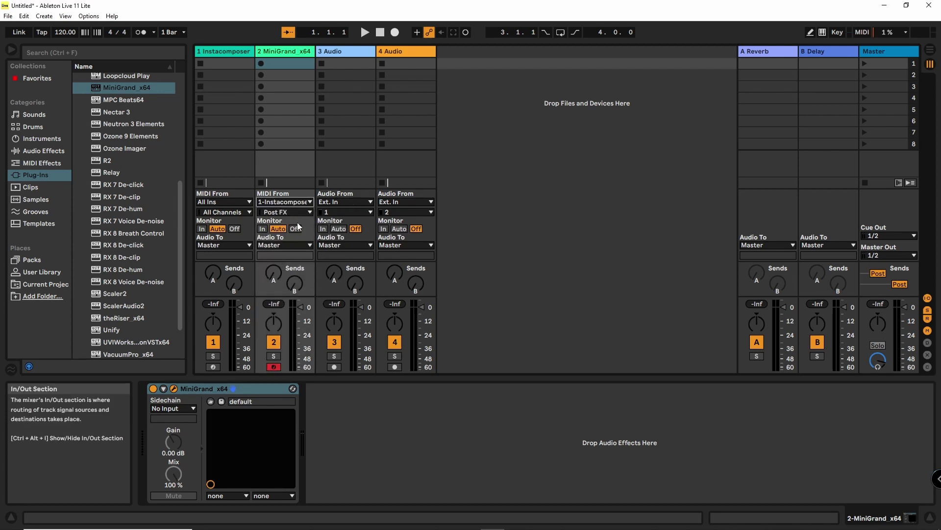
{"action": "left_click", "coordinate": [294, 212]}
{"action": "left_click", "coordinate": [294, 243]}
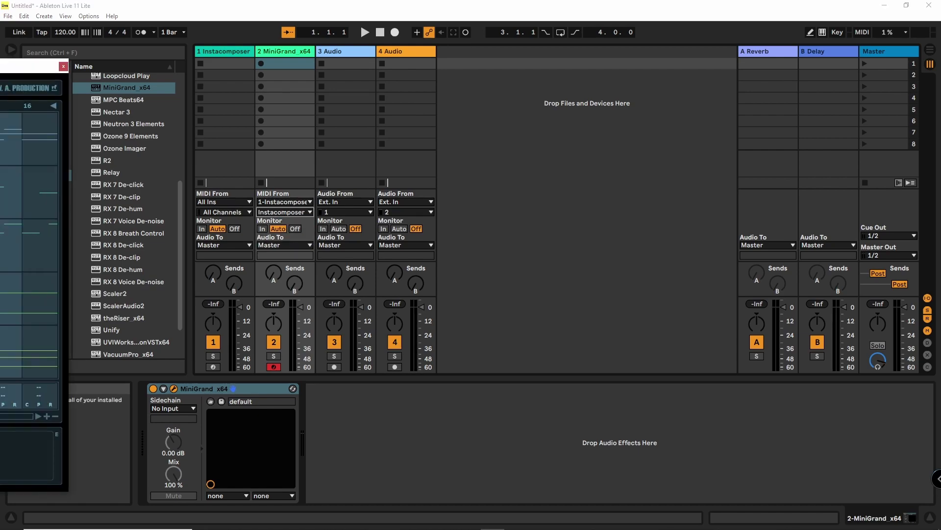
Arrange the Instacomposer and Mini Grand windows side by side, play the composition through the piano and stop playback
{"action": "left_click_drag", "start_coordinate": [2, 69], "coordinate": [610, 25]}
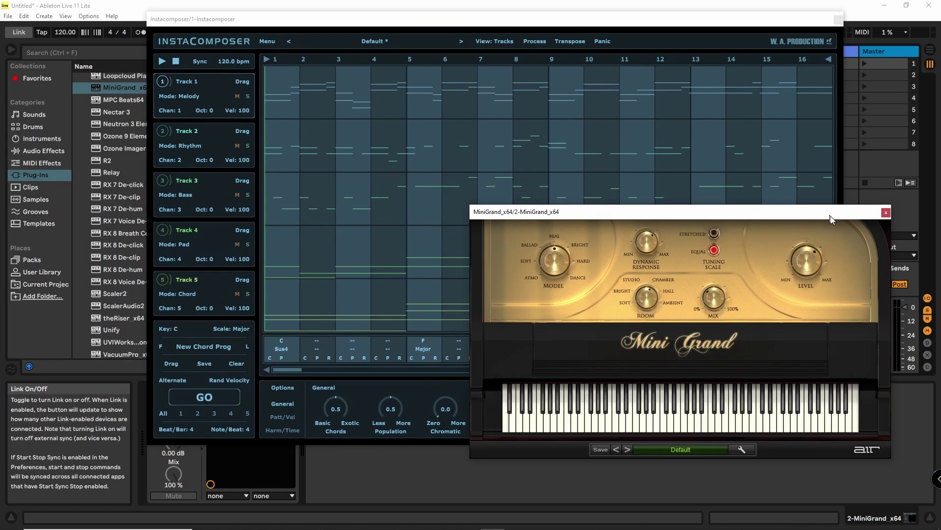
{"action": "left_click_drag", "start_coordinate": [832, 219], "coordinate": [842, 243]}
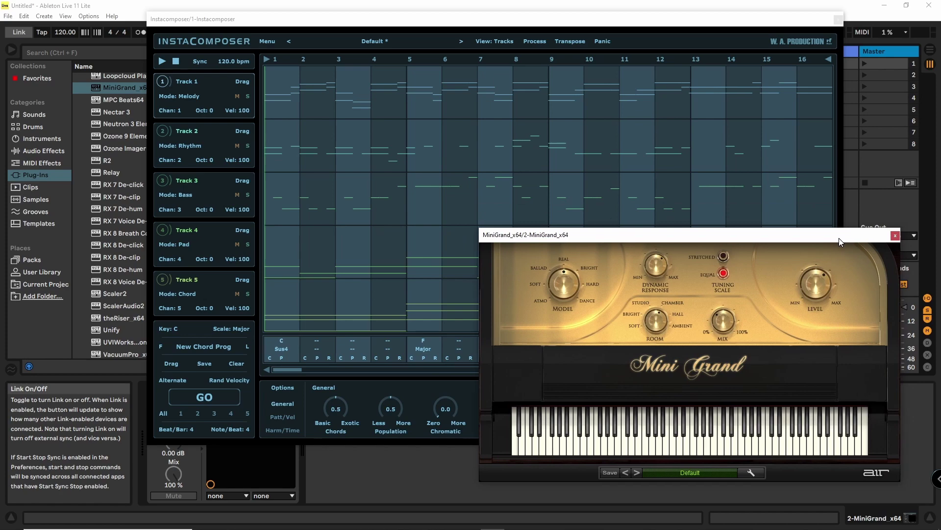
{"action": "left_click", "coordinate": [161, 62]}
{"action": "left_click", "coordinate": [398, 22]}
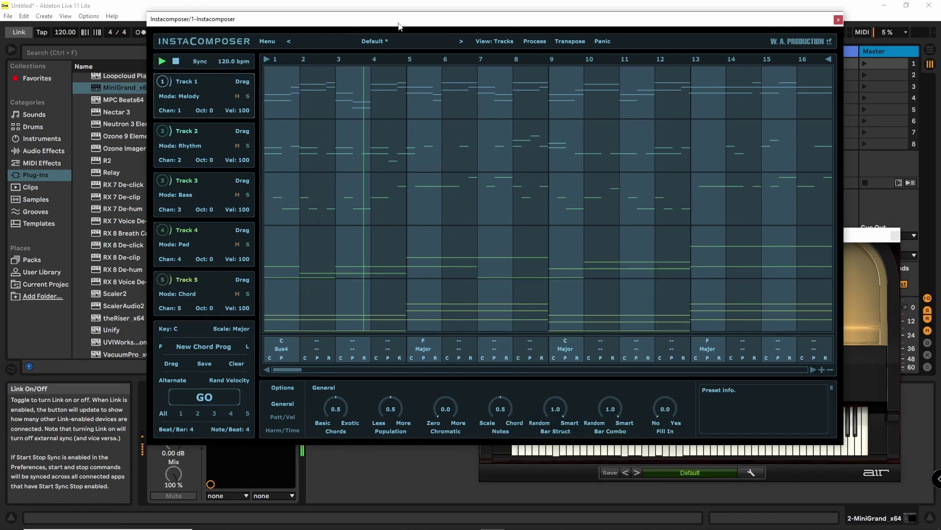
{"action": "left_click_drag", "start_coordinate": [398, 22], "coordinate": [457, 19]}
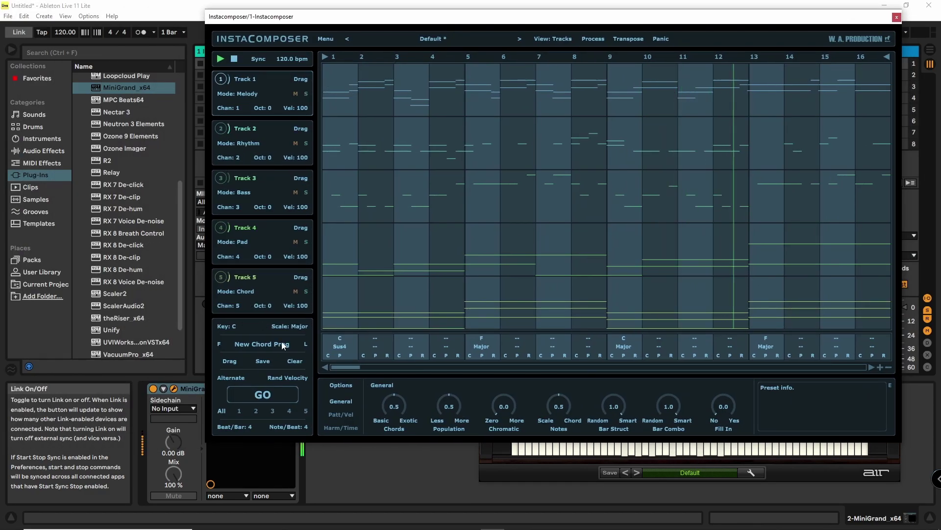
{"action": "left_click", "coordinate": [235, 60]}
Replace Instacomposer with the Unify plug-in on the first track and close the Mini Grand window
{"action": "left_click_drag", "start_coordinate": [461, 15], "coordinate": [544, 96]}
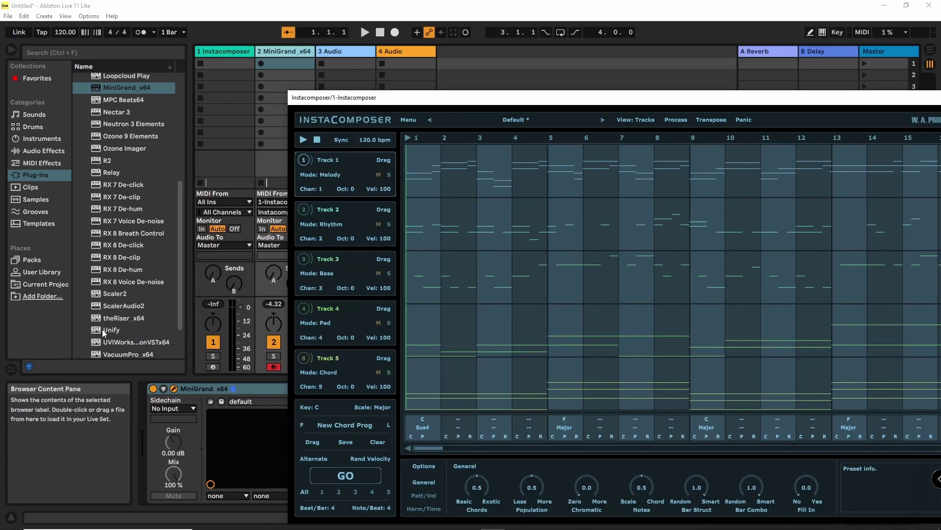
{"action": "left_click_drag", "start_coordinate": [104, 333], "coordinate": [219, 49]}
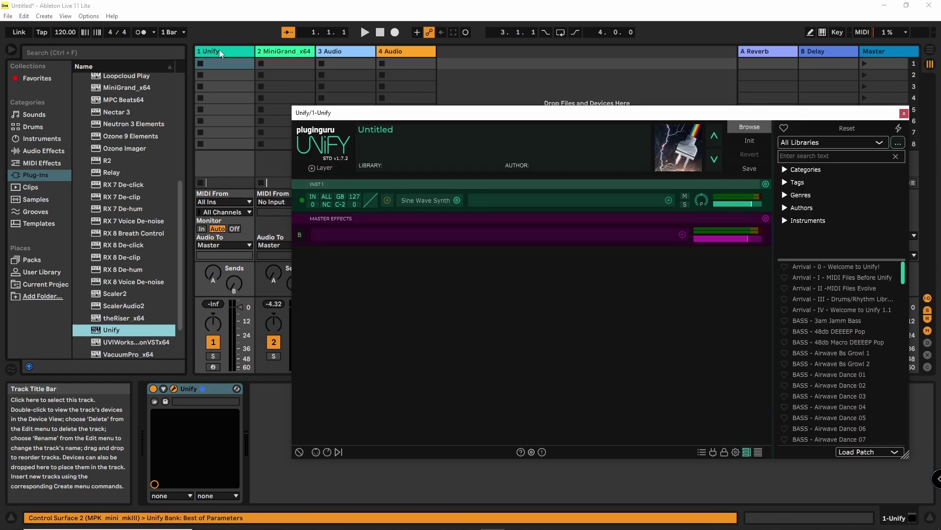
{"action": "left_click_drag", "start_coordinate": [514, 117], "coordinate": [328, 76]}
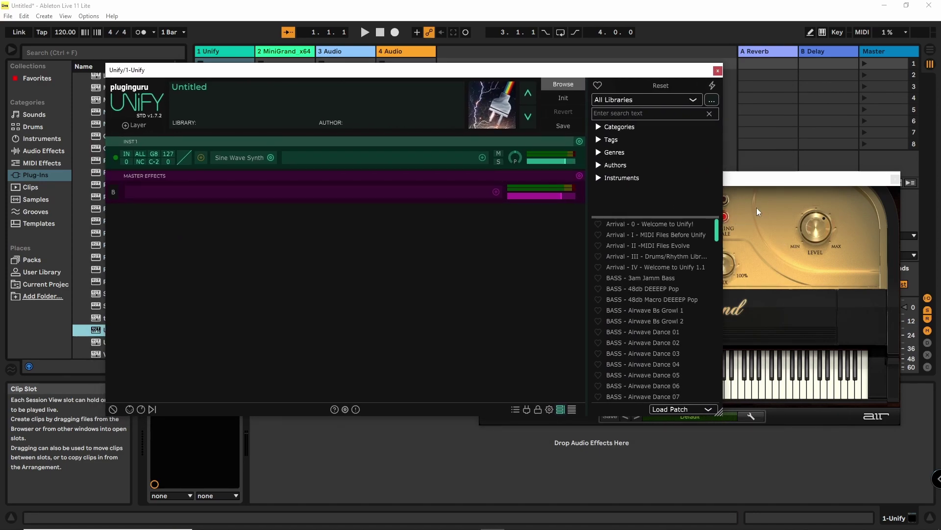
{"action": "left_click_drag", "start_coordinate": [768, 186], "coordinate": [703, 219]}
{"action": "left_click", "coordinate": [835, 220]}
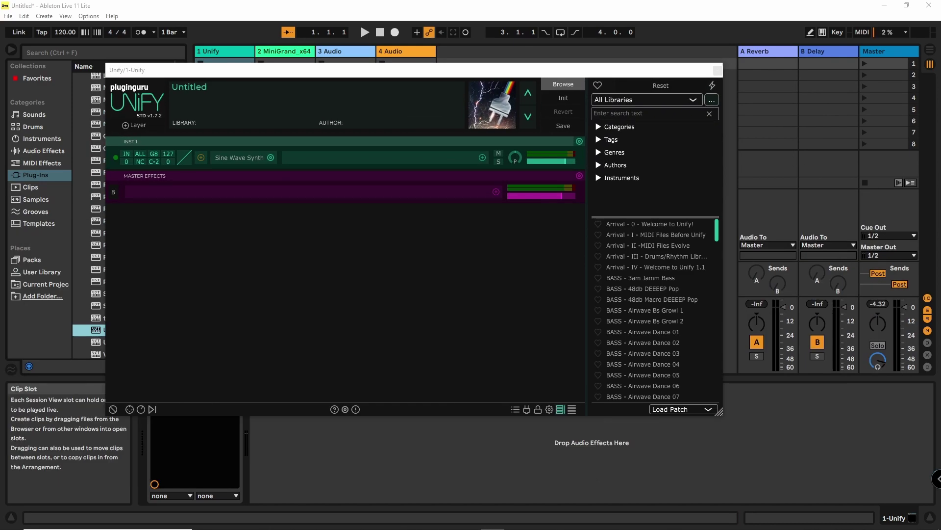
Add three empty INST layers to the Unify patch
{"action": "left_click", "coordinate": [125, 126]}
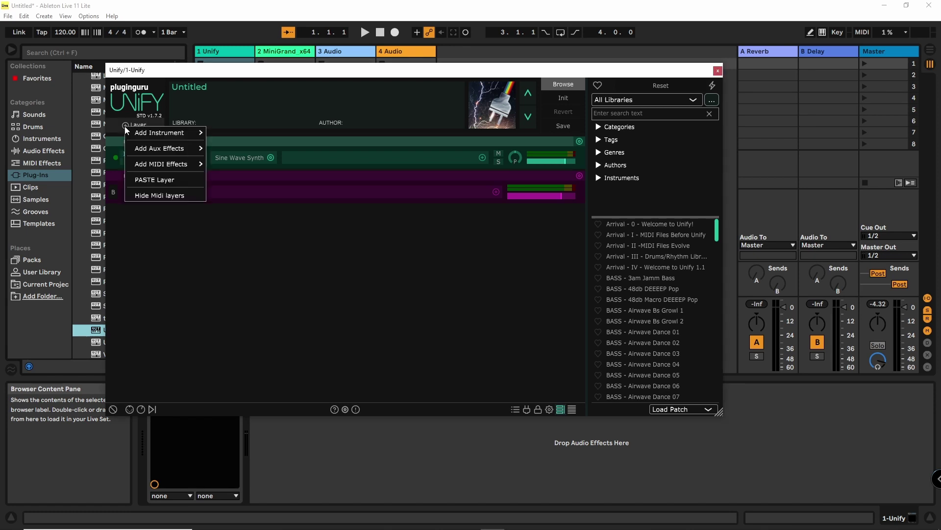
{"action": "mouse_move", "coordinate": [131, 132]}
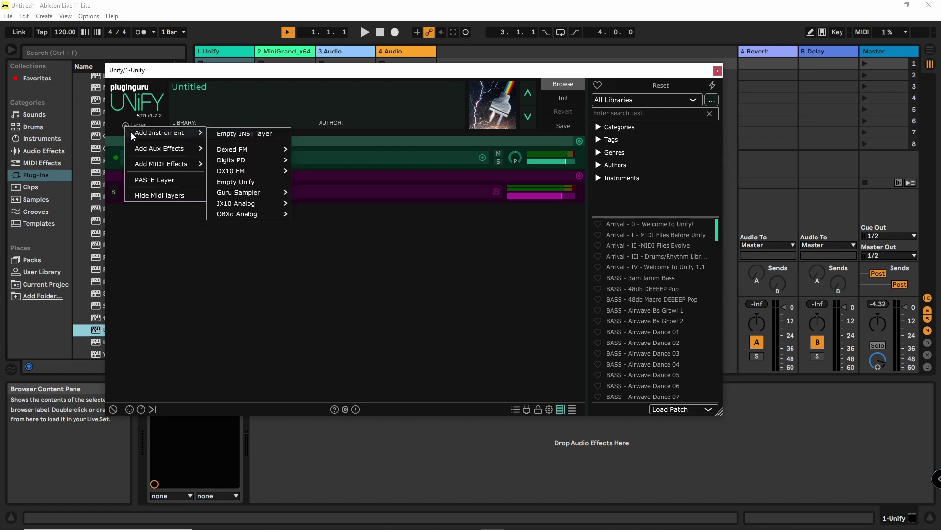
{"action": "left_click", "coordinate": [239, 134]}
{"action": "left_click", "coordinate": [238, 132]}
{"action": "left_click", "coordinate": [237, 133]}
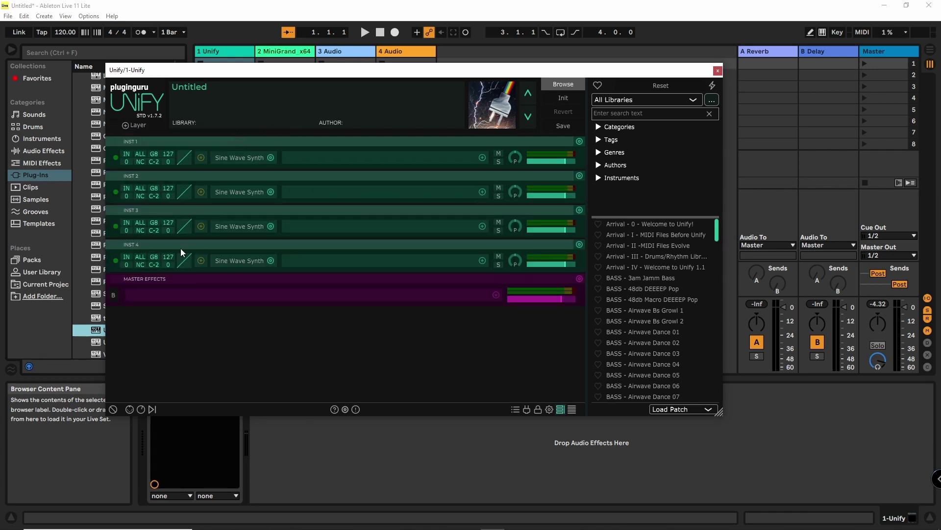
Add a MIDI effects layer to the Unify patch
{"action": "left_click", "coordinate": [125, 125]}
{"action": "mouse_move", "coordinate": [169, 167]}
{"action": "left_click", "coordinate": [222, 167]}
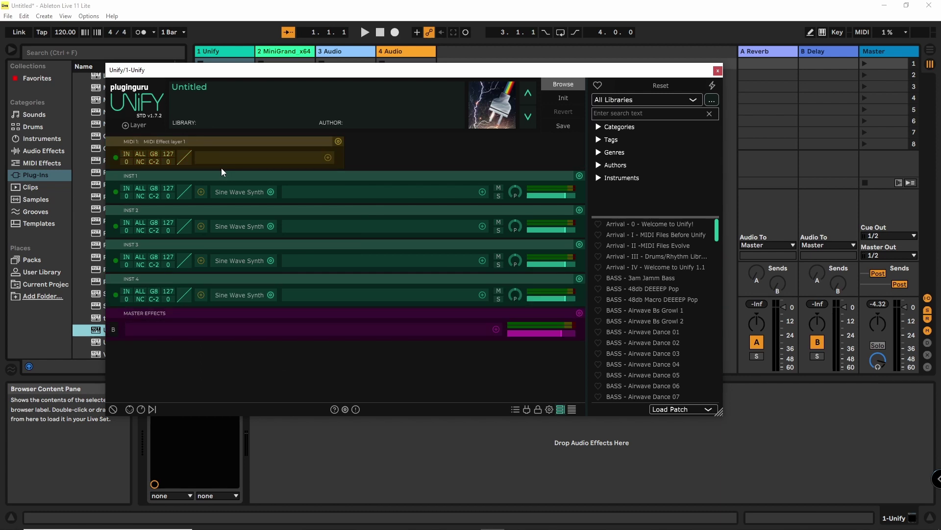
Load W.A.Production's Instacomposer into the MIDI effect layer, generate its parts and close its window
{"action": "left_click", "coordinate": [328, 158]}
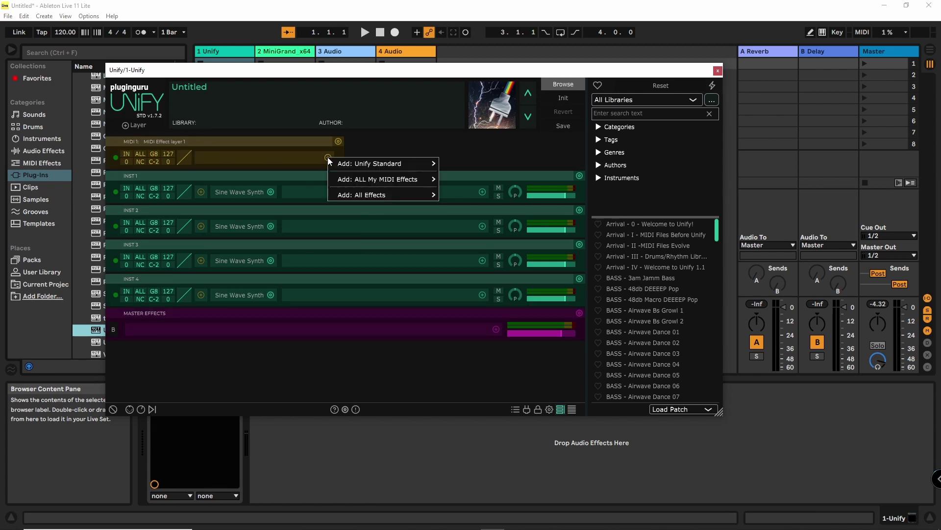
{"action": "mouse_move", "coordinate": [360, 197]}
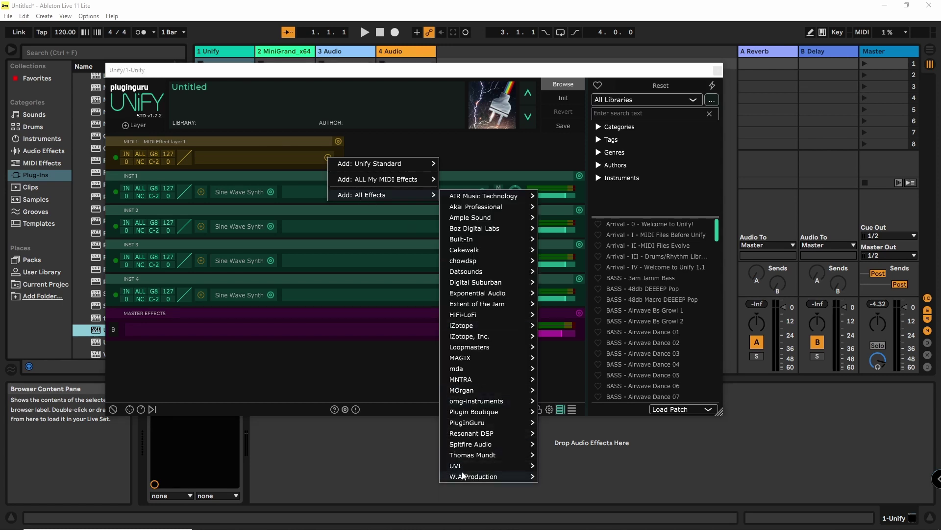
{"action": "mouse_move", "coordinate": [463, 474]}
{"action": "left_click", "coordinate": [574, 476]}
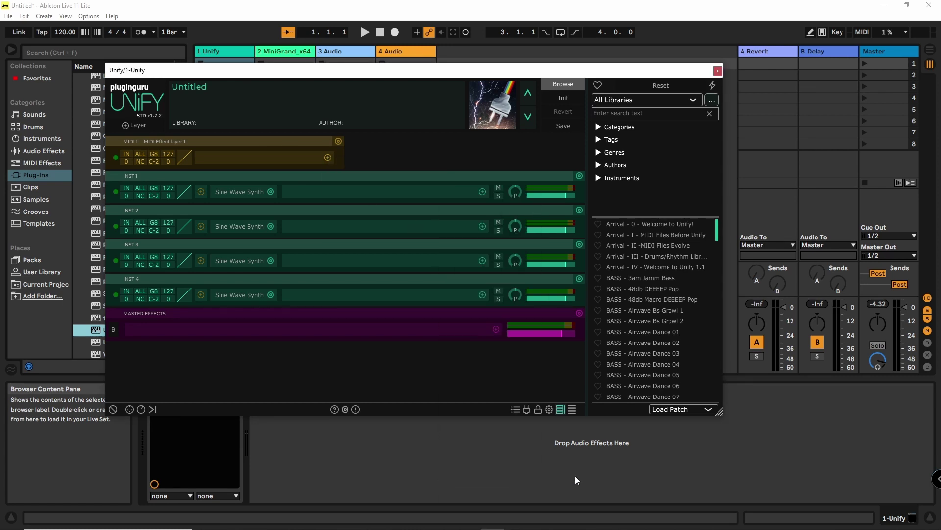
{"action": "left_click", "coordinate": [149, 485]}
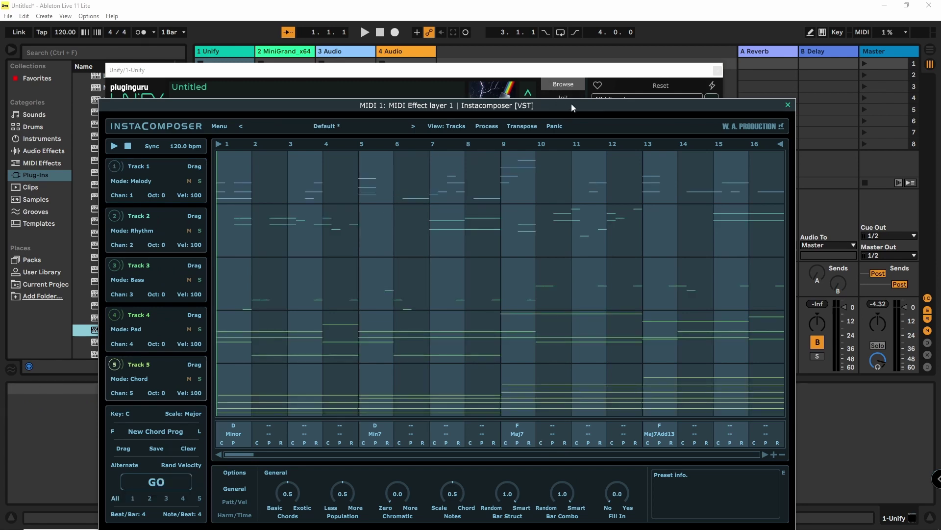
{"action": "left_click", "coordinate": [788, 104]}
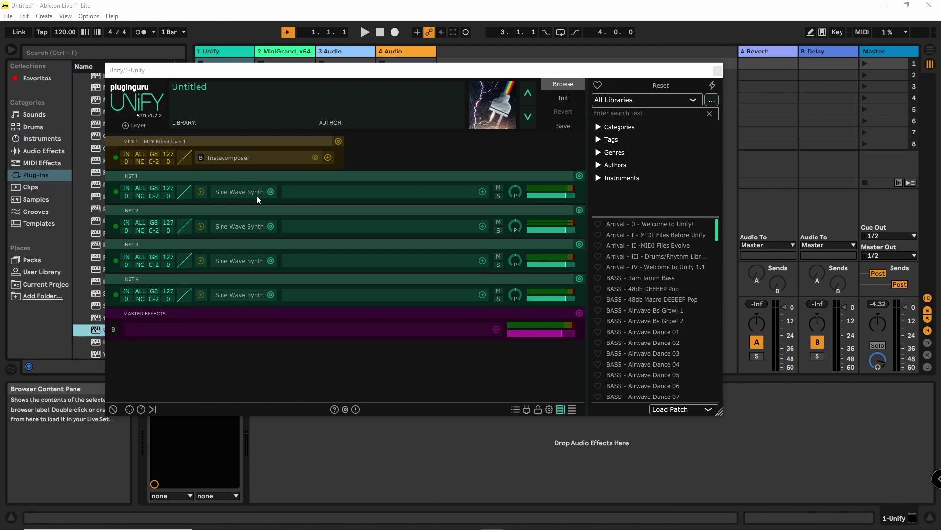
Swap the Sine Wave Synth in layer INST 1 for Mini Grand from the MeineInstrumente group
{"action": "left_click", "coordinate": [271, 192]}
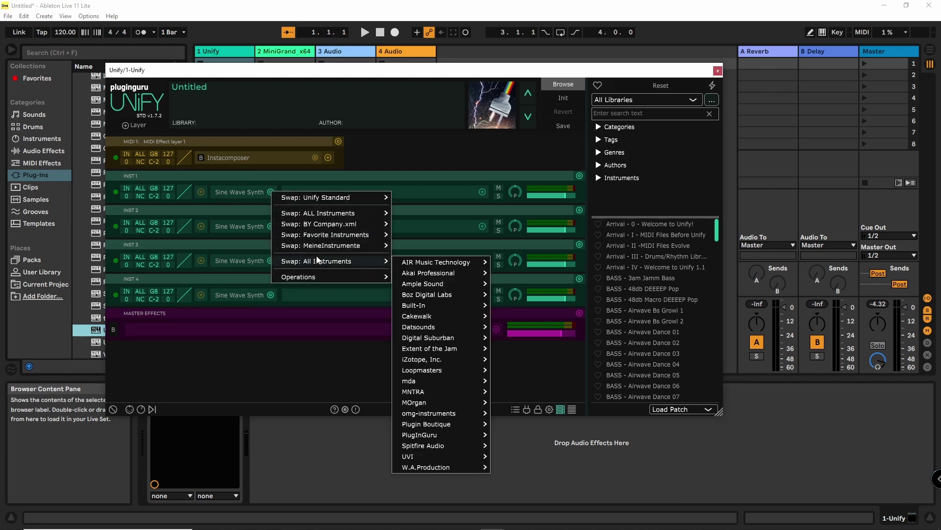
{"action": "mouse_move", "coordinate": [318, 246]}
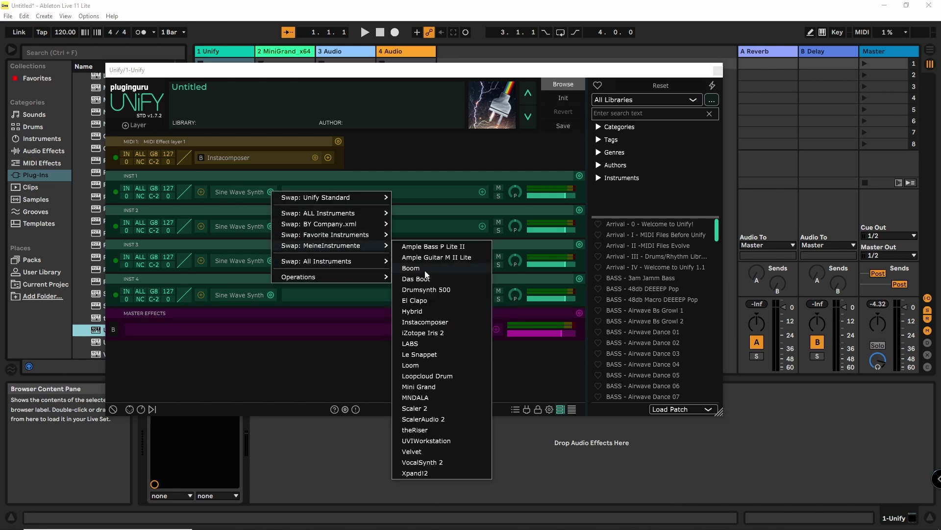
{"action": "left_click", "coordinate": [425, 387]}
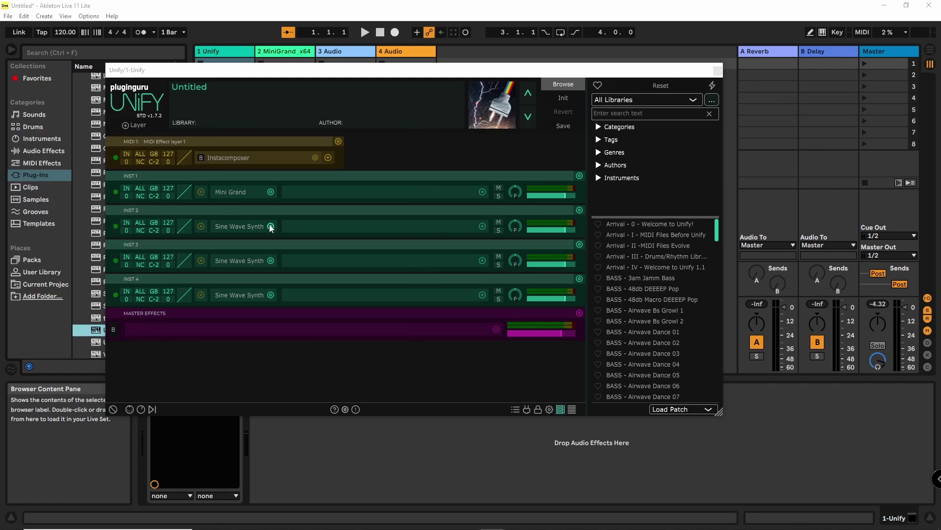
Rename the MIDI effect layer in Unify to InstaComposer
{"action": "double_click", "coordinate": [187, 142]}
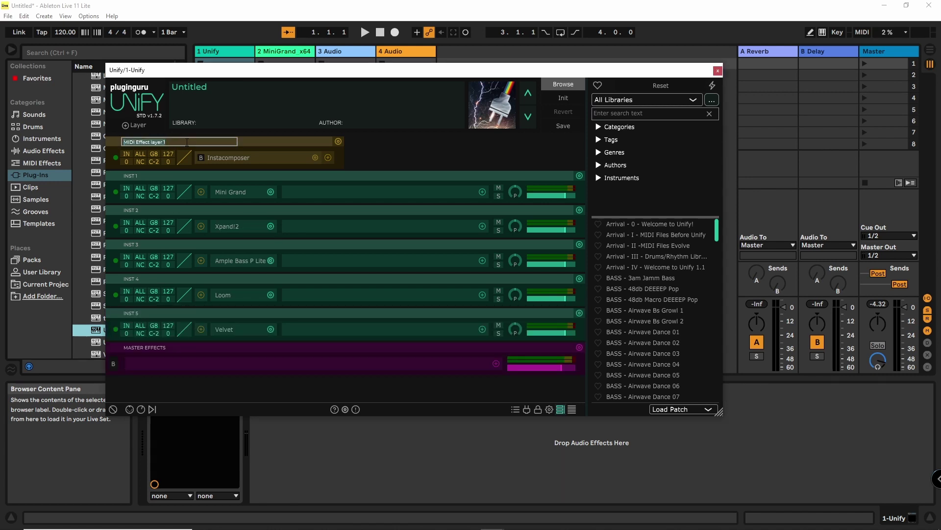
{"action": "type", "text": "InstaComposer"}
{"action": "key", "text": "Return"}
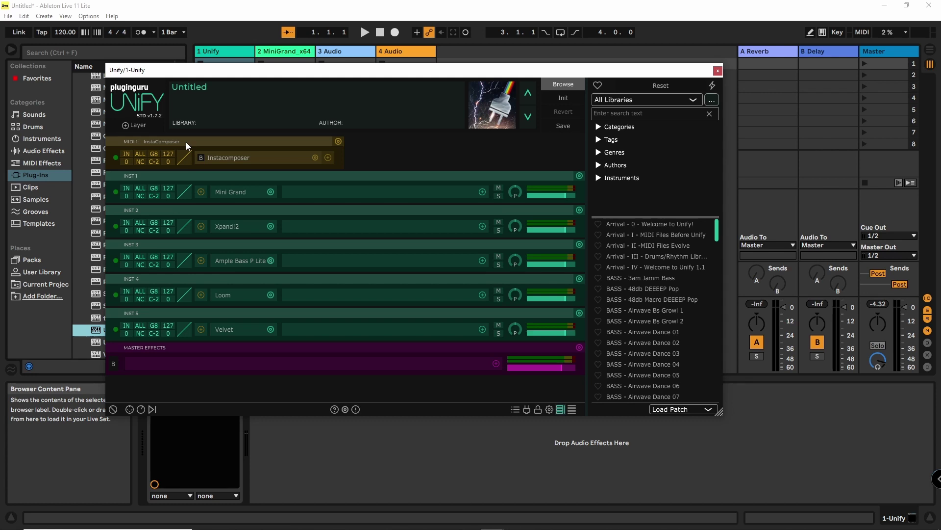
Set the MIDI source of INST 1 to MIDI 1: InstaComposer on channel 1, and give INST 2 the same source on all channels
{"action": "left_click", "coordinate": [126, 191]}
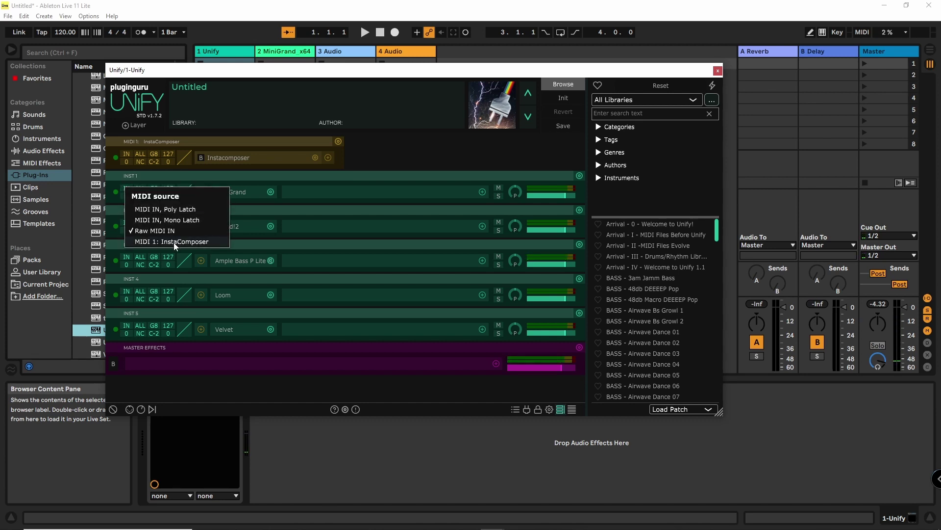
{"action": "left_click", "coordinate": [174, 243]}
{"action": "left_click", "coordinate": [140, 197]}
{"action": "left_click", "coordinate": [160, 223]}
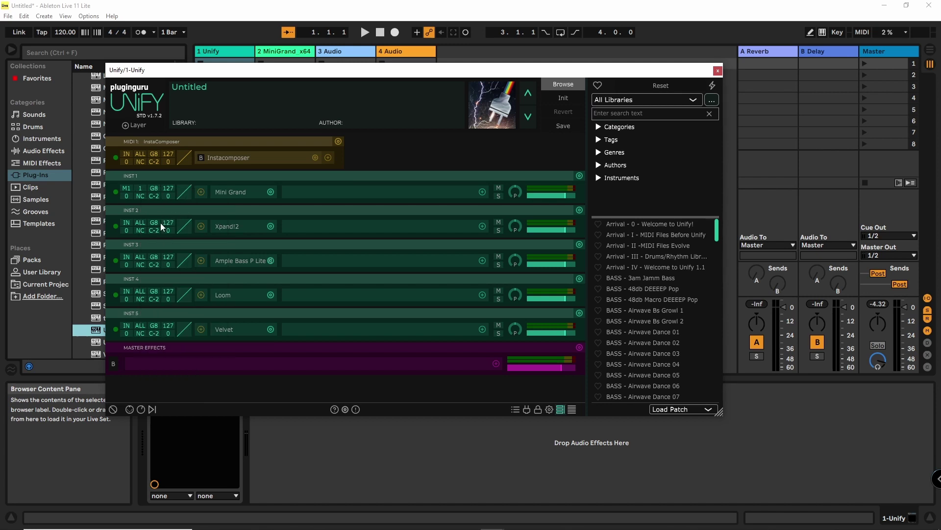
{"action": "left_click", "coordinate": [119, 225]}
{"action": "left_click", "coordinate": [157, 276]}
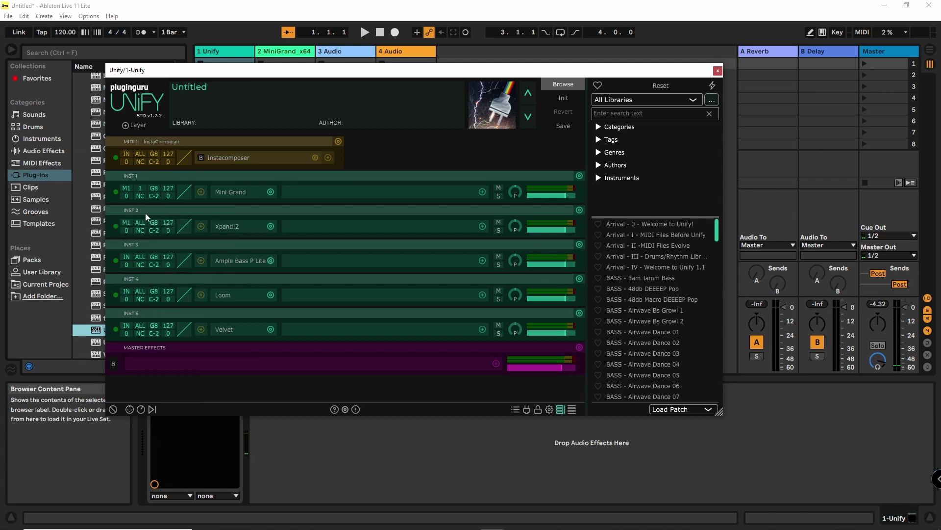
Feed layers INST 3 and INST 4 from MIDI 1: InstaComposer, on channel 3 and channel 4 respectively
{"action": "left_click", "coordinate": [127, 256]}
{"action": "left_click", "coordinate": [177, 249]}
{"action": "left_click", "coordinate": [141, 257]}
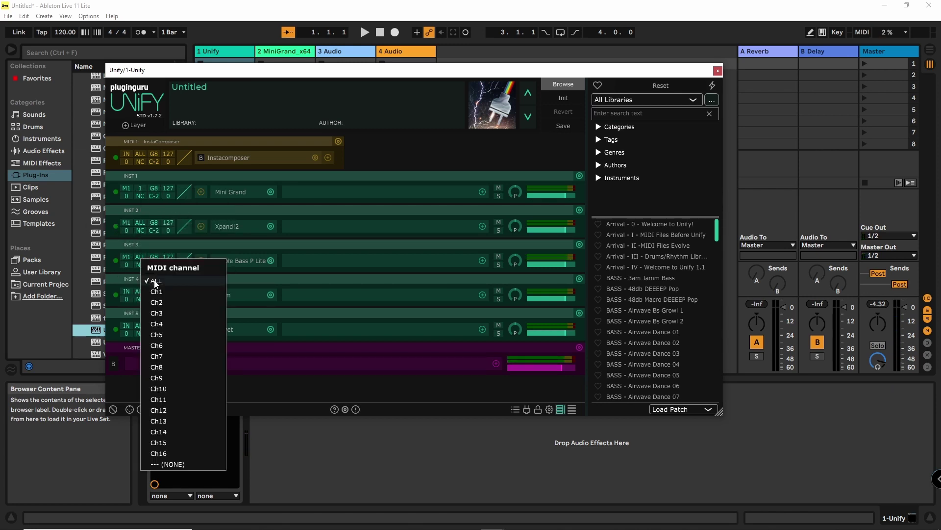
{"action": "left_click", "coordinate": [157, 313]}
{"action": "left_click", "coordinate": [126, 300]}
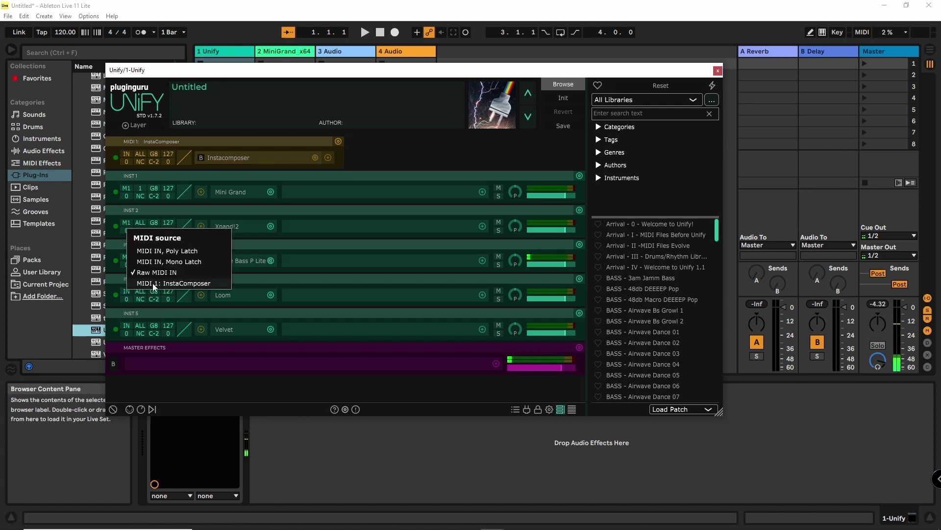
{"action": "left_click", "coordinate": [154, 283]}
{"action": "left_click", "coordinate": [141, 291]}
{"action": "left_click", "coordinate": [157, 144]}
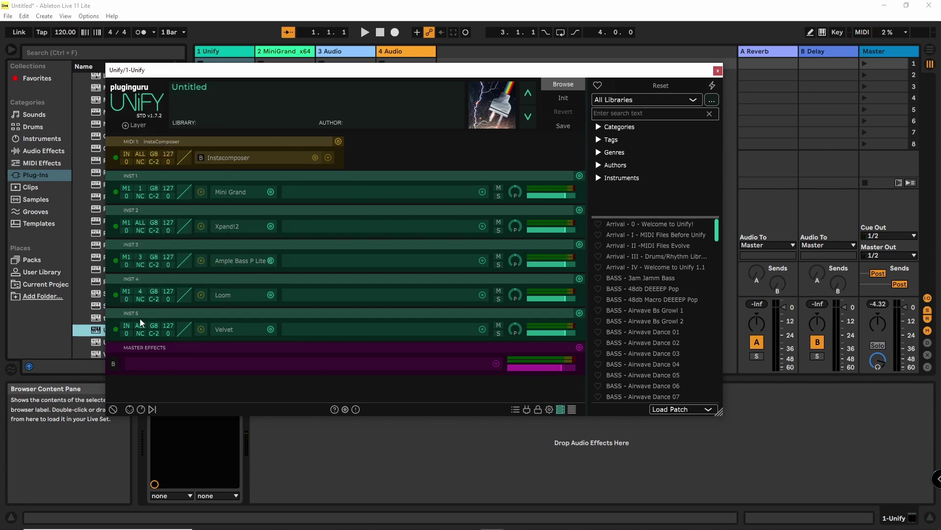
Set layer INST 5 to receive MIDI 1: InstaComposer on channel 5
{"action": "left_click", "coordinate": [126, 325]}
{"action": "left_click", "coordinate": [154, 283]}
{"action": "left_click", "coordinate": [140, 325]}
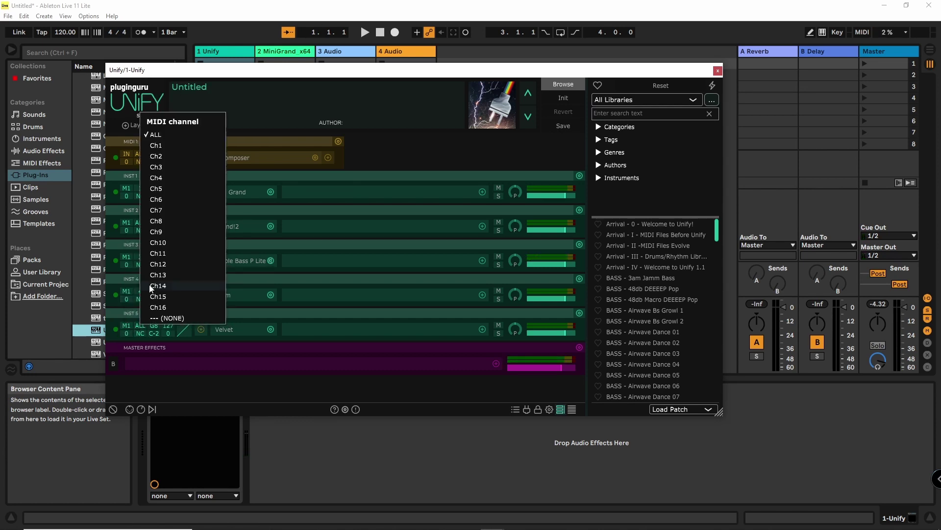
{"action": "left_click", "coordinate": [155, 189]}
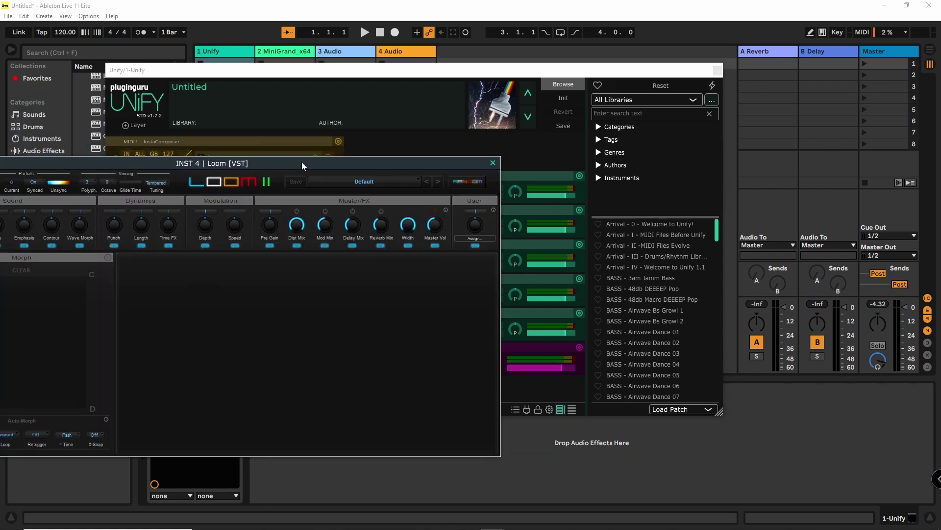
Load the Gentle Sketcher preset from 05 Pads into Loom on INST 4 and move its window out of the way
{"action": "left_click", "coordinate": [651, 105]}
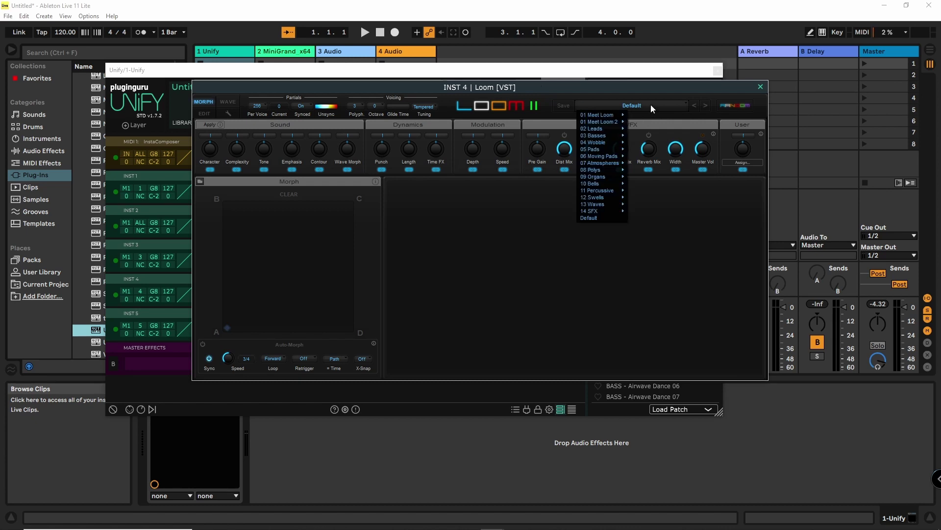
{"action": "mouse_move", "coordinate": [609, 186]}
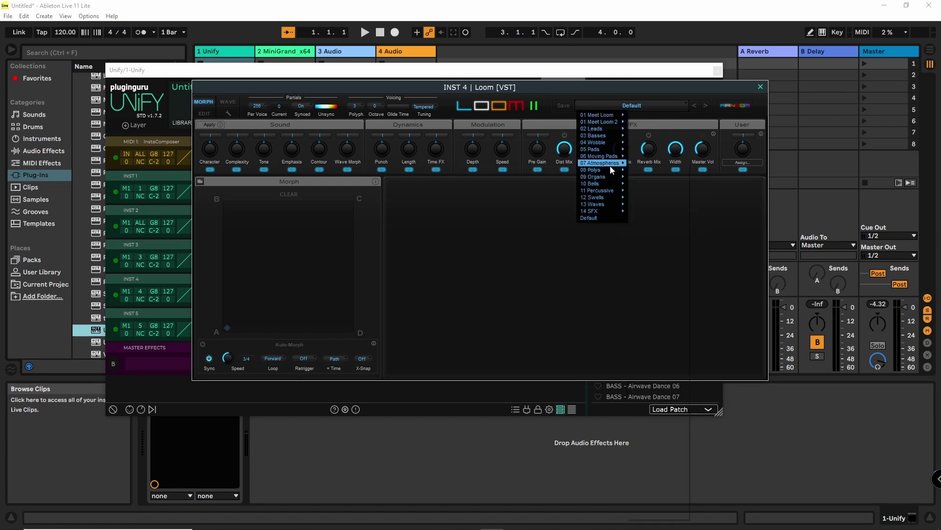
{"action": "mouse_move", "coordinate": [611, 165]}
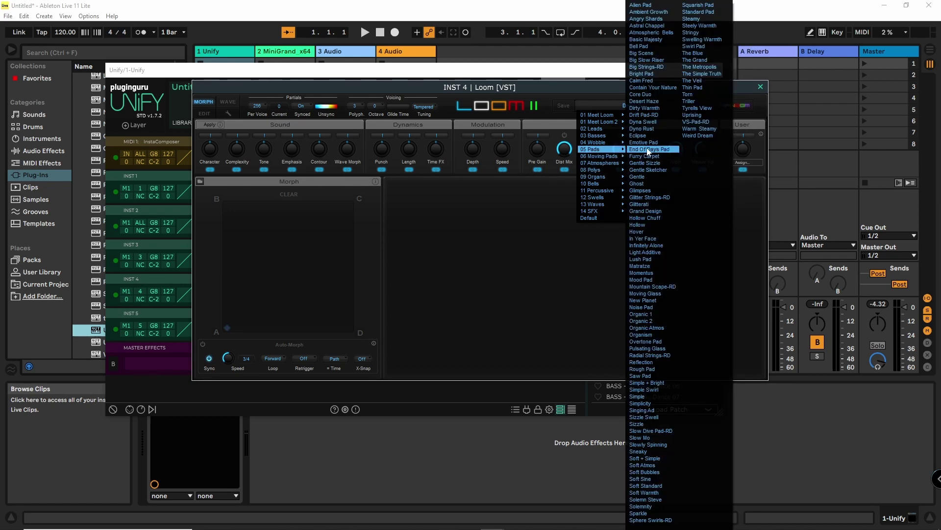
{"action": "left_click", "coordinate": [671, 170]}
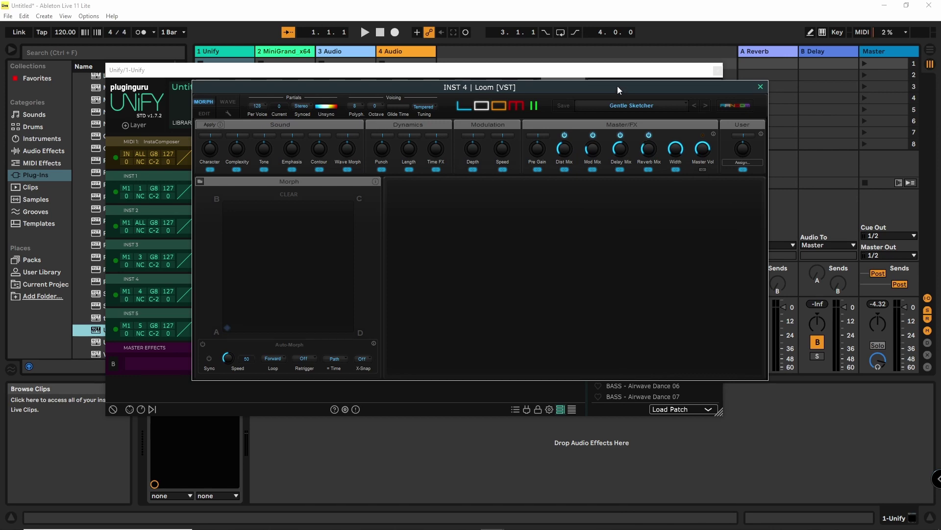
{"action": "left_click_drag", "start_coordinate": [617, 86], "coordinate": [3, 89]}
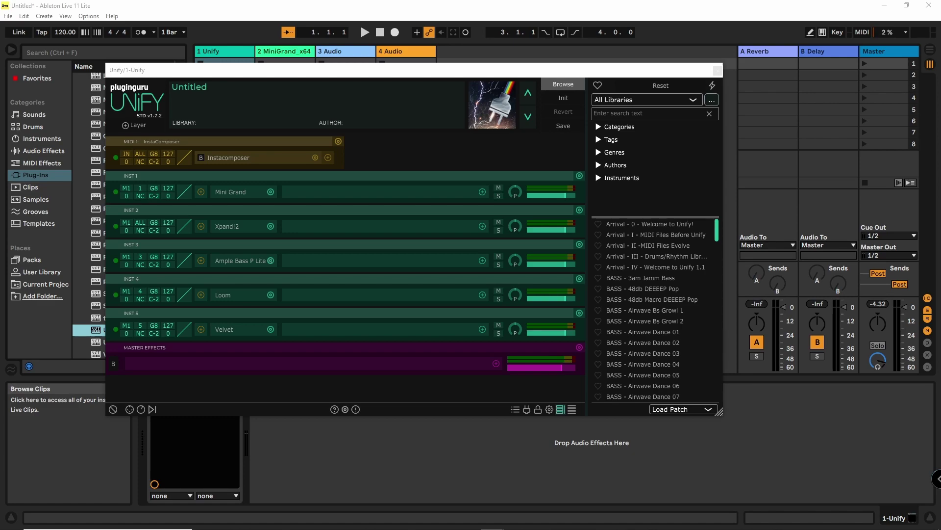
Open Xpand!2 on layer INST 2 and load the +32 Short Organ preset from 08 Percussive
{"action": "left_click", "coordinate": [227, 226]}
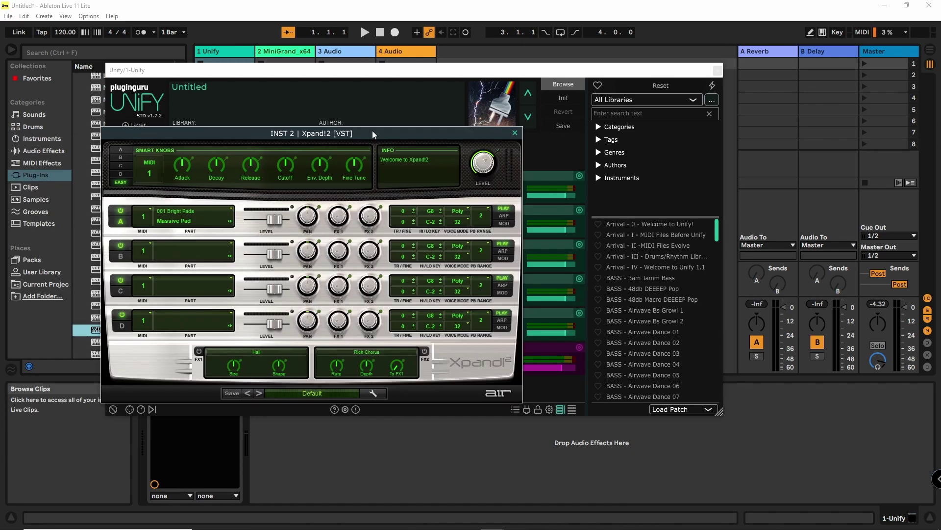
{"action": "left_click_drag", "start_coordinate": [347, 128], "coordinate": [679, 69]}
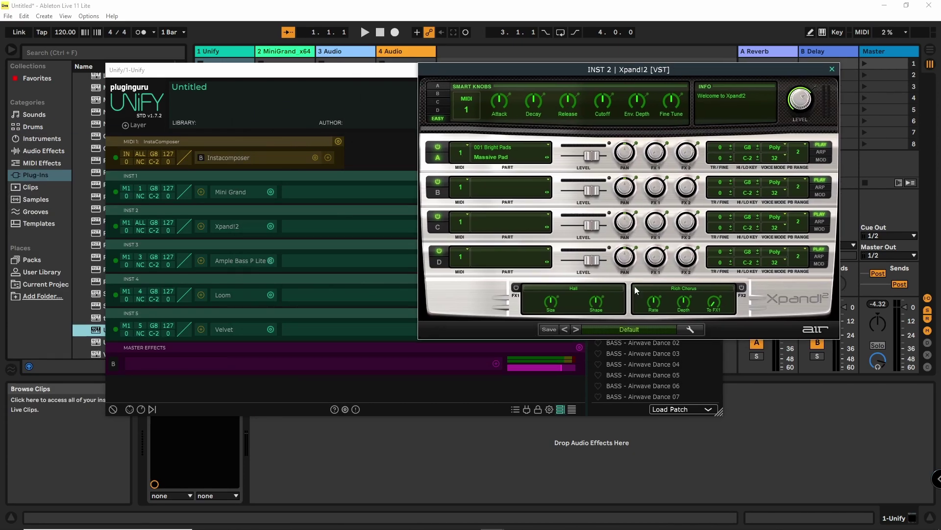
{"action": "left_click", "coordinate": [635, 329]}
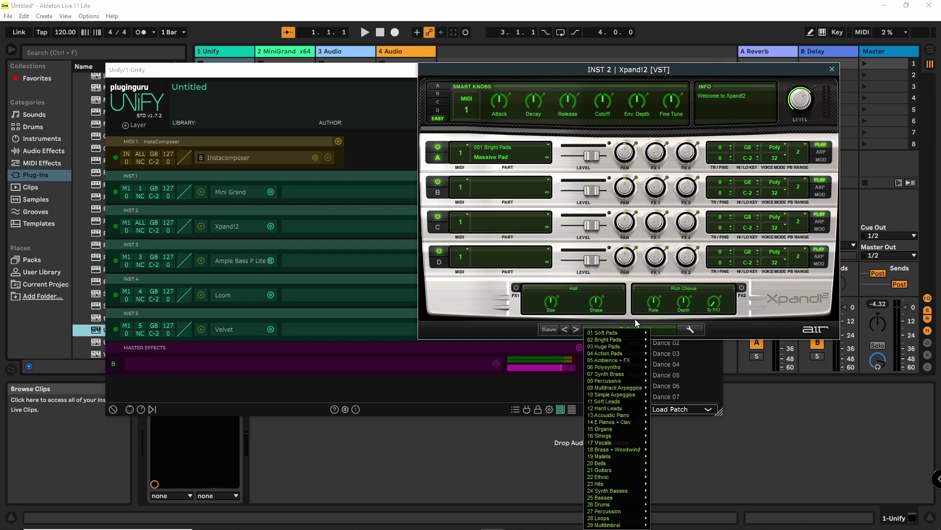
{"action": "mouse_move", "coordinate": [615, 381]}
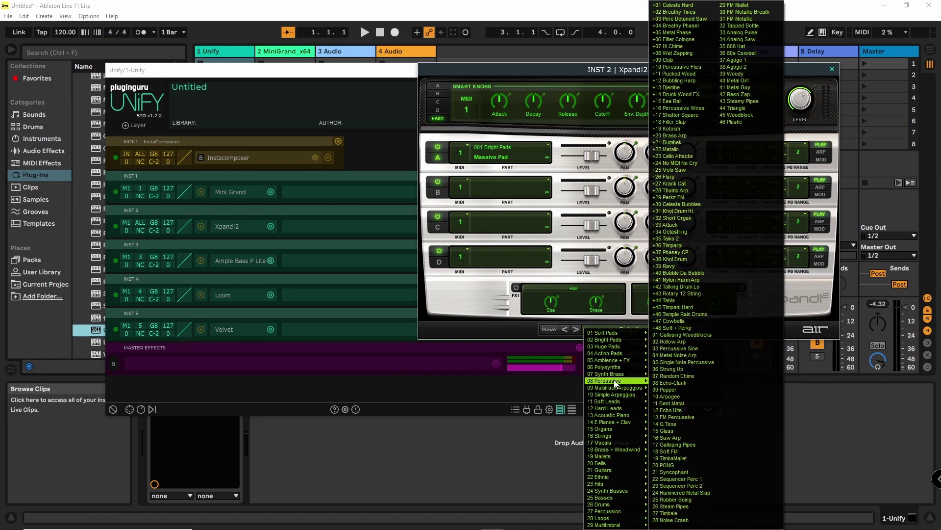
{"action": "left_click", "coordinate": [684, 219]}
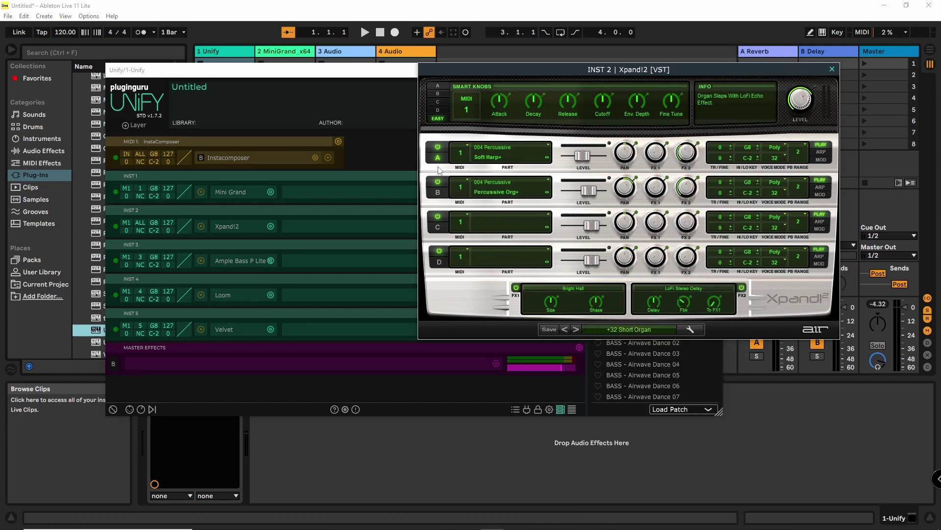
Set the MIDI channel of parts A and B in Xpand!2 to 2
{"action": "left_click", "coordinate": [463, 154]}
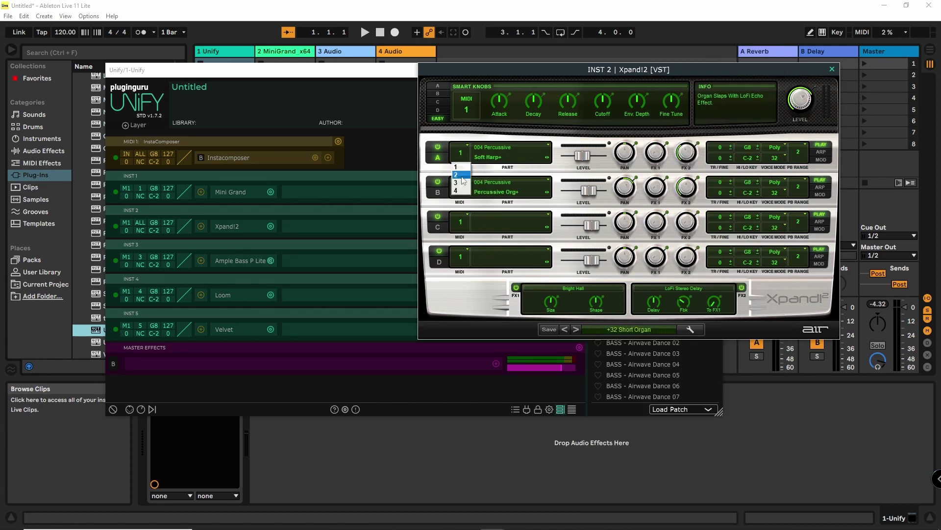
{"action": "left_click", "coordinate": [464, 176]}
{"action": "left_click", "coordinate": [461, 188]}
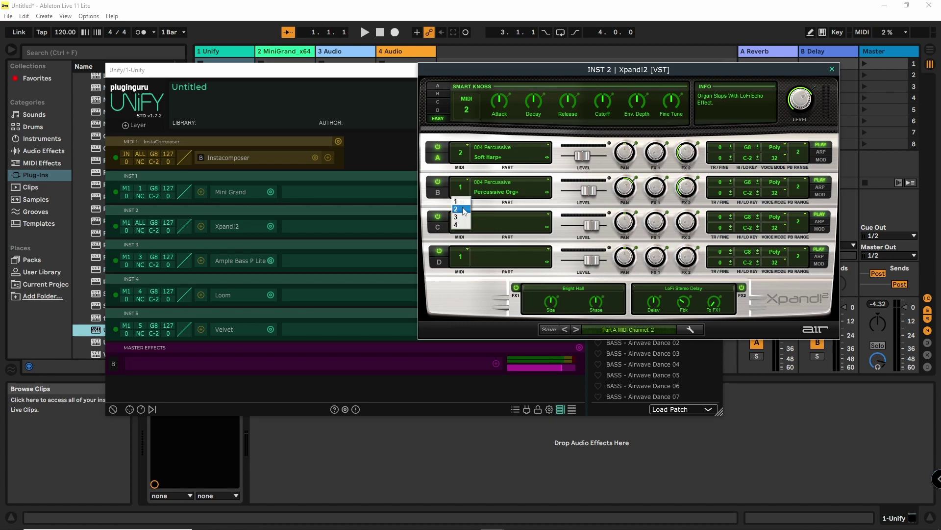
{"action": "left_click", "coordinate": [464, 210]}
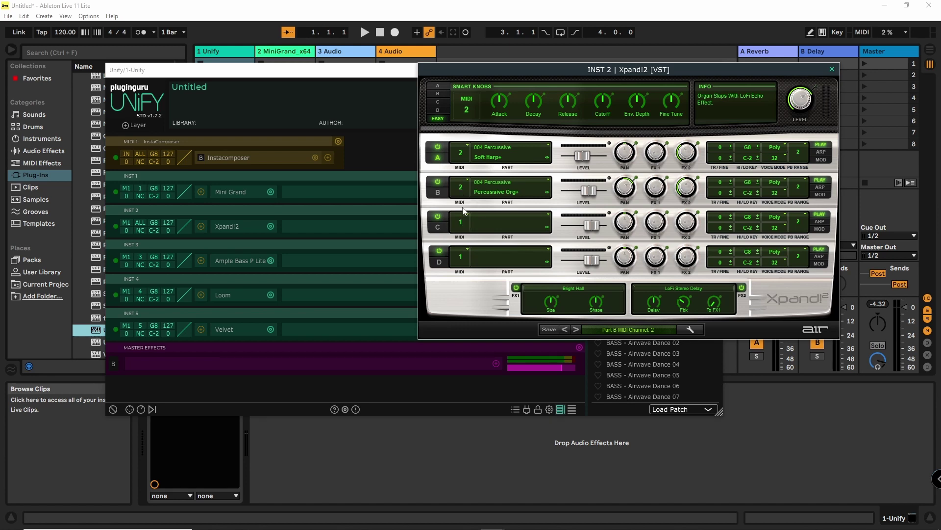
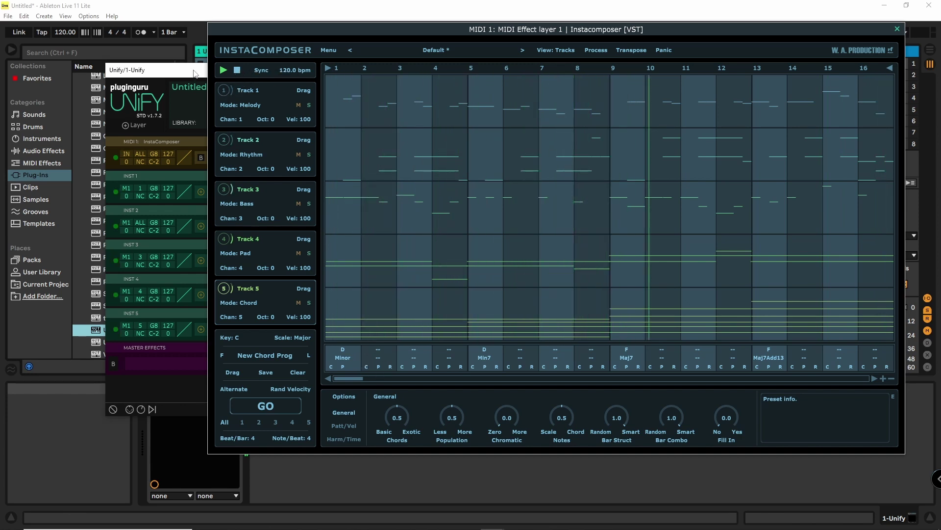
Move the Instacomposer window aside and slightly lower the volume of the Velvet layer, INST 5
{"action": "left_click", "coordinate": [373, 28]}
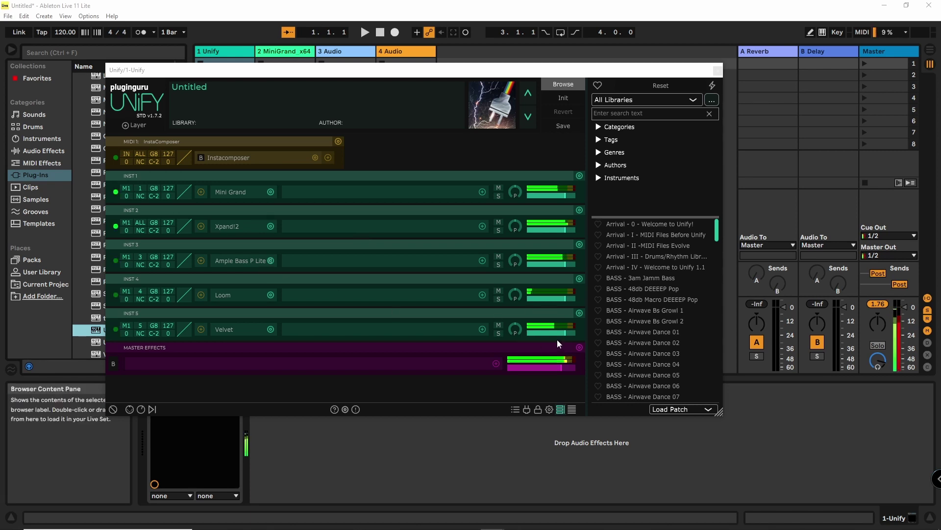
{"action": "left_click_drag", "start_coordinate": [564, 334], "coordinate": [562, 334]}
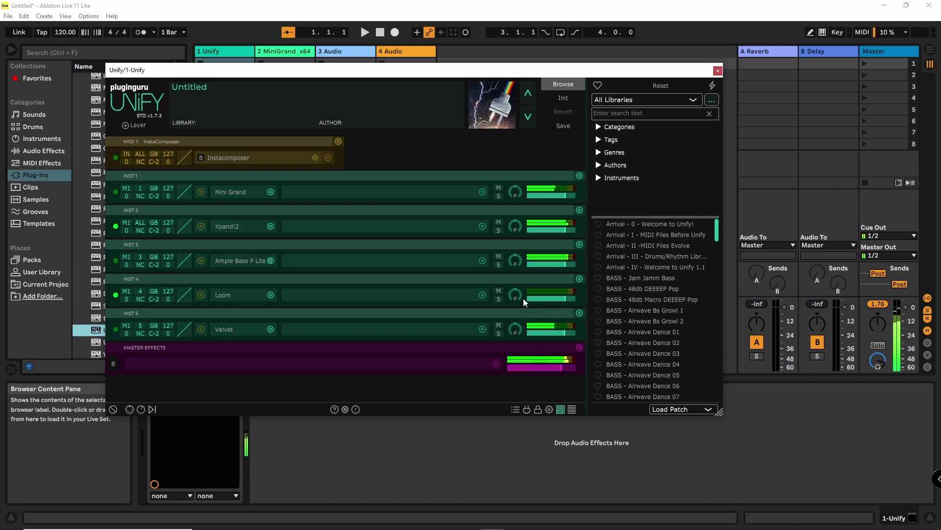
{"action": "mouse_move", "coordinate": [564, 266]}
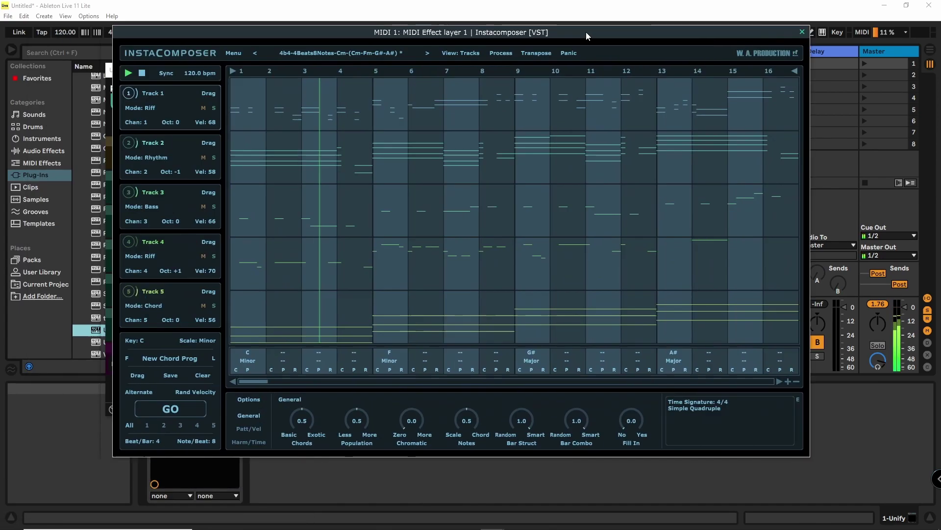
Change Track 4 in Instacomposer to Pad mode and regenerate that track
{"action": "left_click_drag", "start_coordinate": [587, 31], "coordinate": [694, 33]}
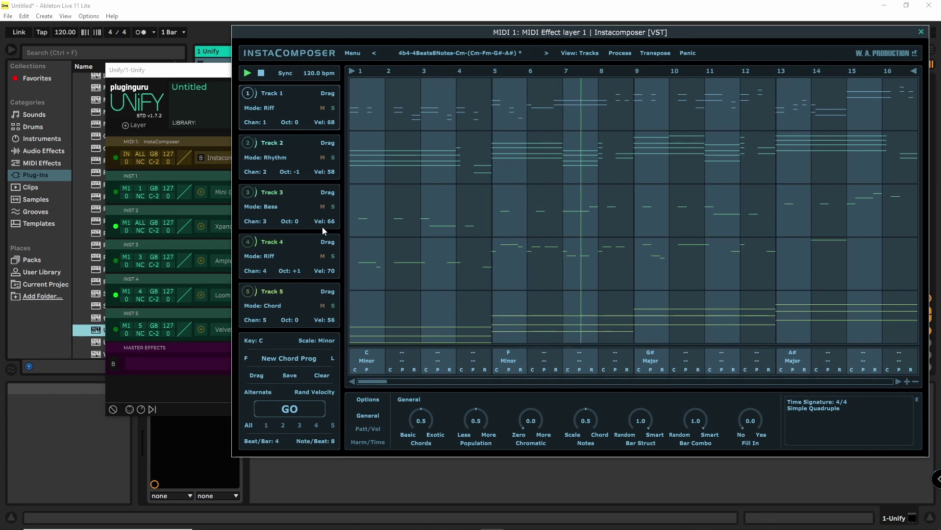
{"action": "left_click", "coordinate": [260, 257]}
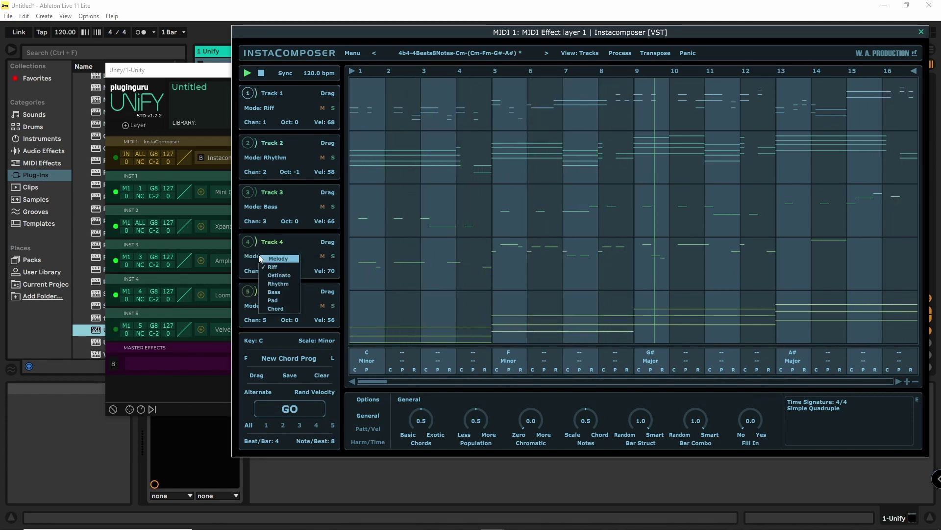
{"action": "left_click", "coordinate": [279, 300]}
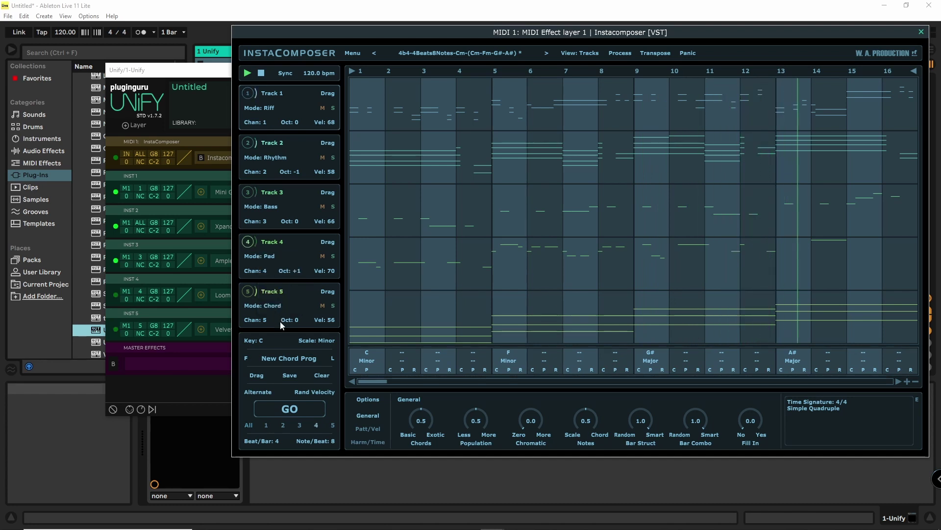
{"action": "left_click", "coordinate": [291, 410]}
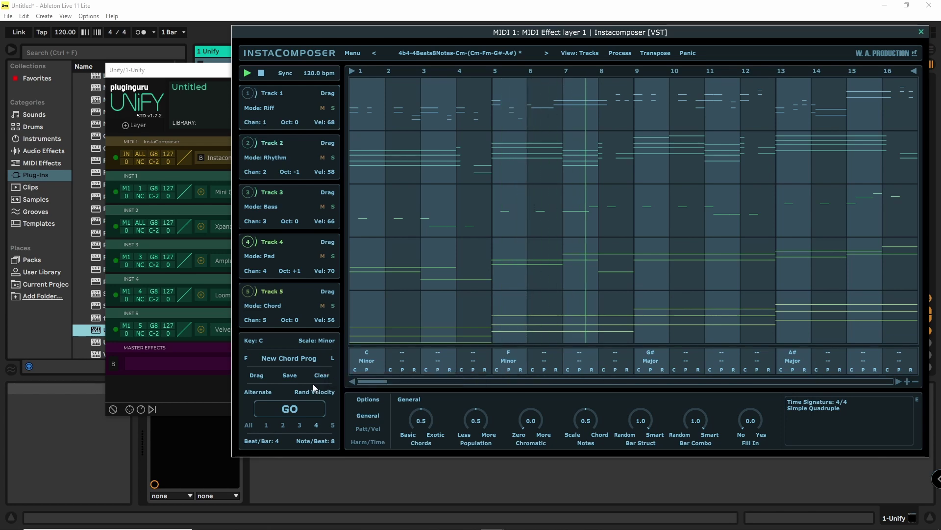
Load the Bright Pad preset from 05 Pads into Loom on layer INST 4
{"action": "left_click_drag", "start_coordinate": [438, 34], "coordinate": [264, 256]}
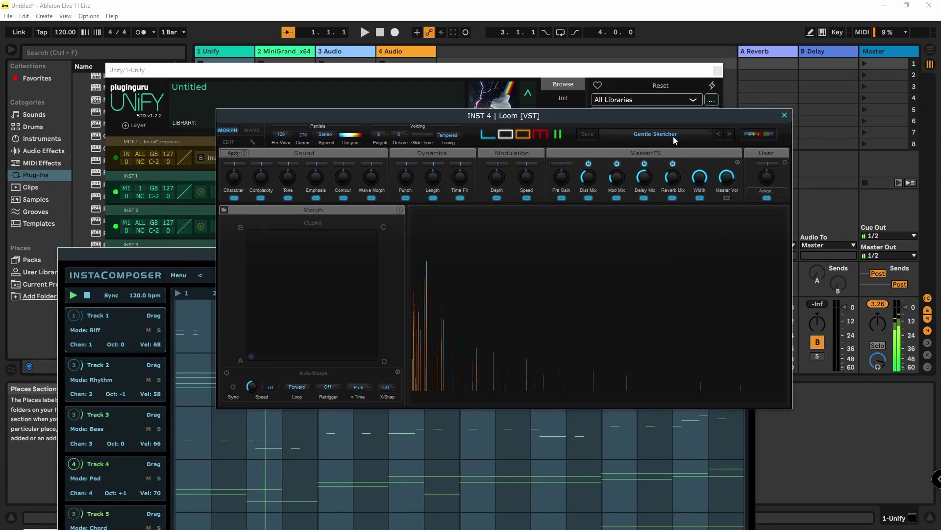
{"action": "left_click", "coordinate": [636, 134]}
{"action": "mouse_move", "coordinate": [653, 180]}
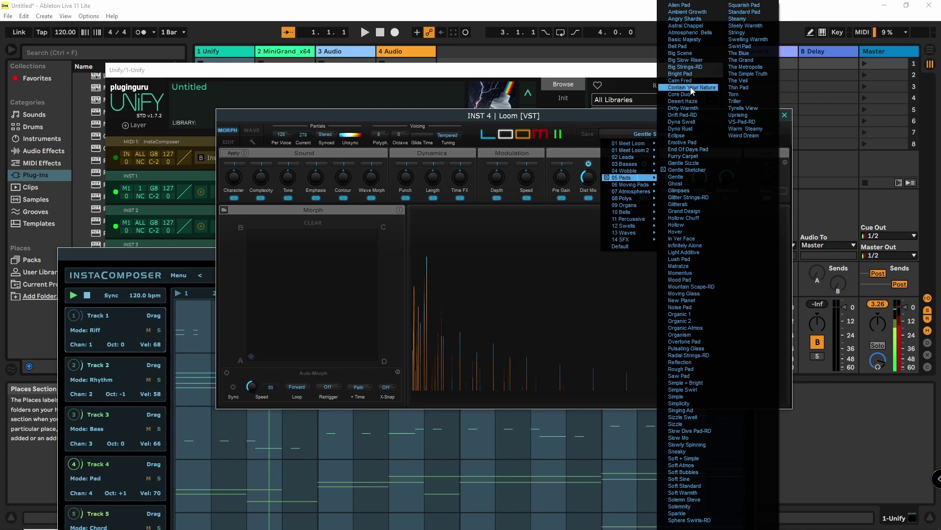
{"action": "left_click", "coordinate": [686, 74]}
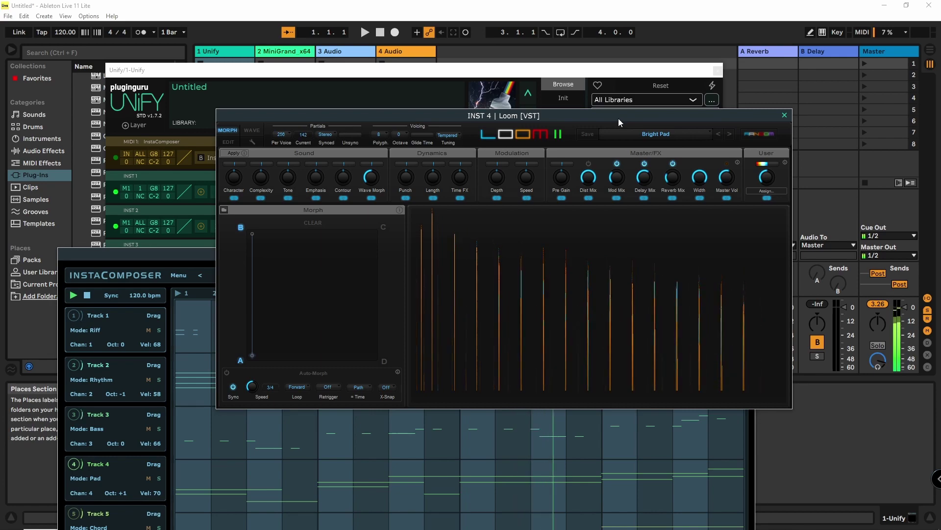
Move the Loom window aside and load The Veil preset from 05 Pads on layer INST 4
{"action": "left_click_drag", "start_coordinate": [619, 118], "coordinate": [409, 92]}
{"action": "left_click", "coordinate": [482, 112]}
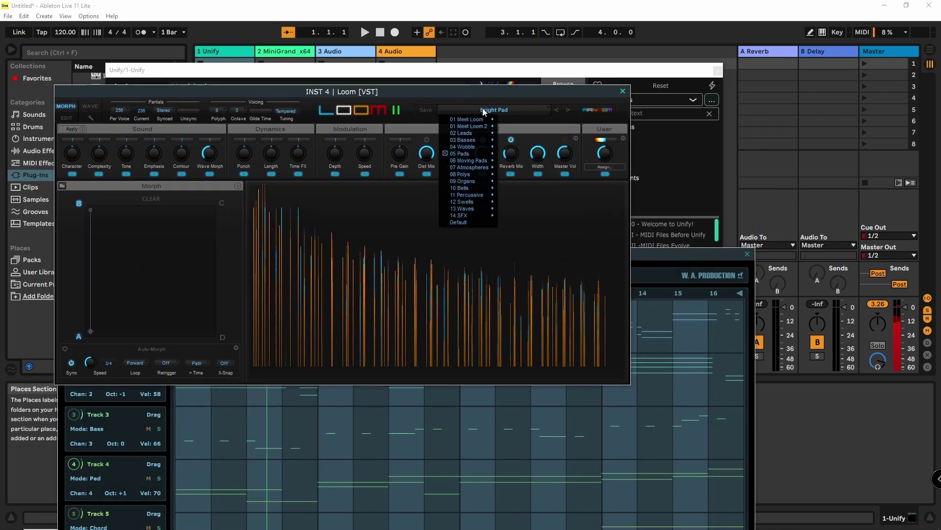
{"action": "mouse_move", "coordinate": [471, 153]}
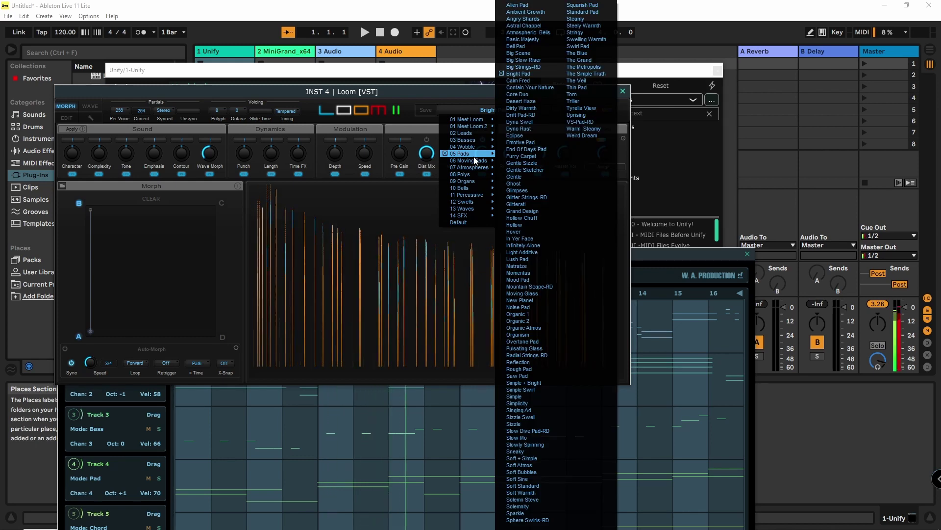
{"action": "left_click", "coordinate": [587, 81]}
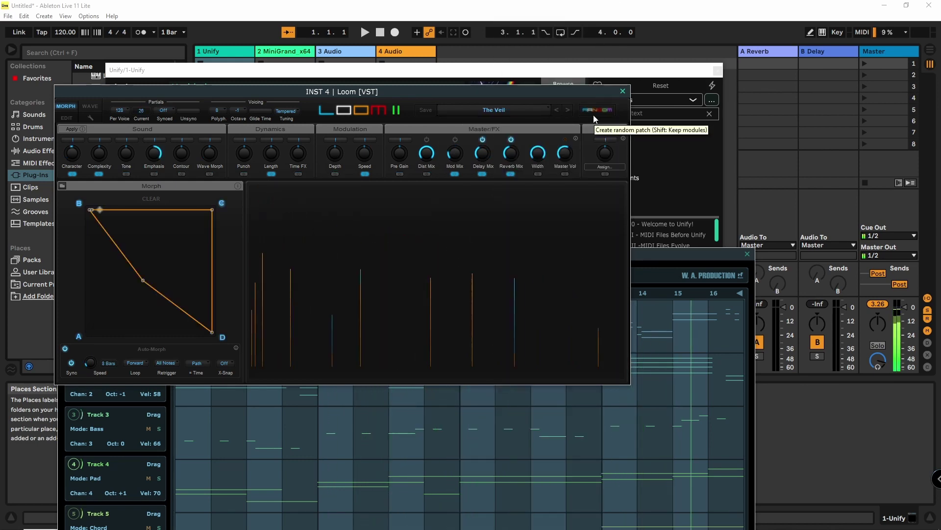
Load the Atmospheric Bells preset from 05 Pads into Loom
{"action": "left_click", "coordinate": [510, 111]}
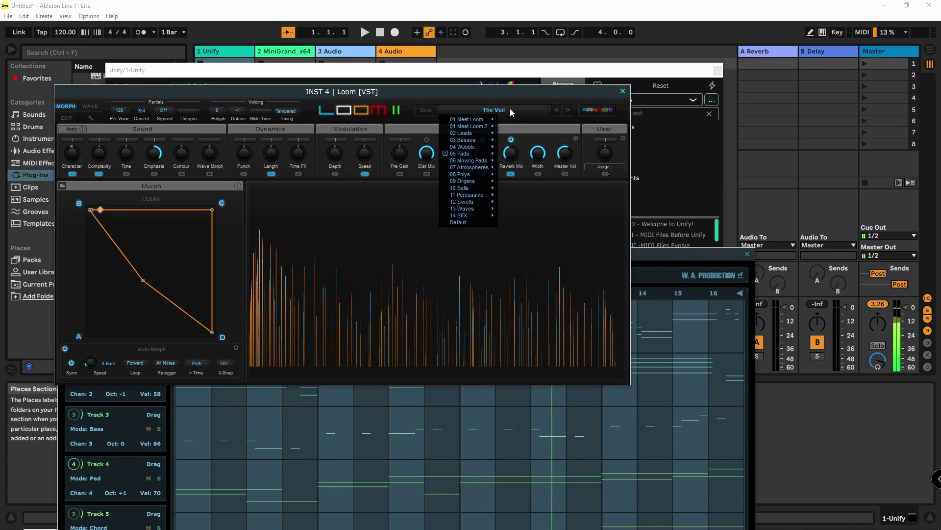
{"action": "mouse_move", "coordinate": [478, 153]}
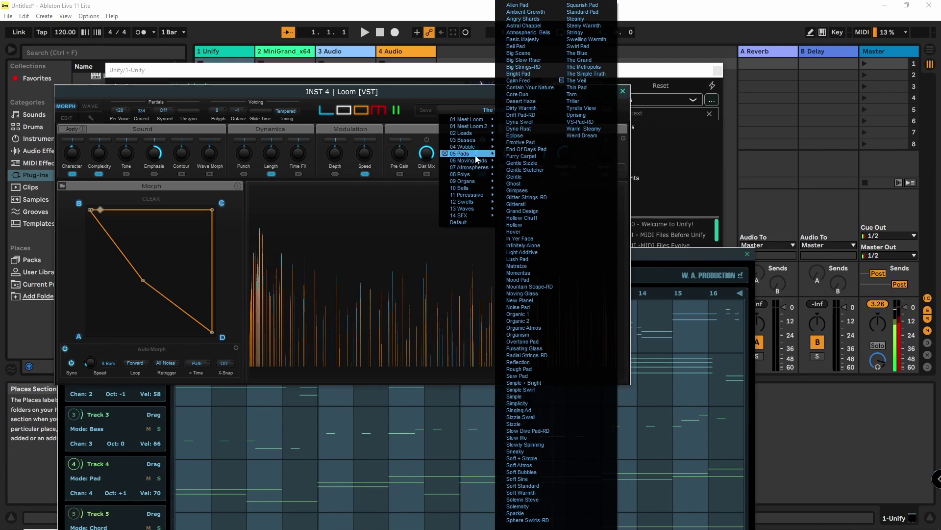
{"action": "left_click", "coordinate": [546, 33]}
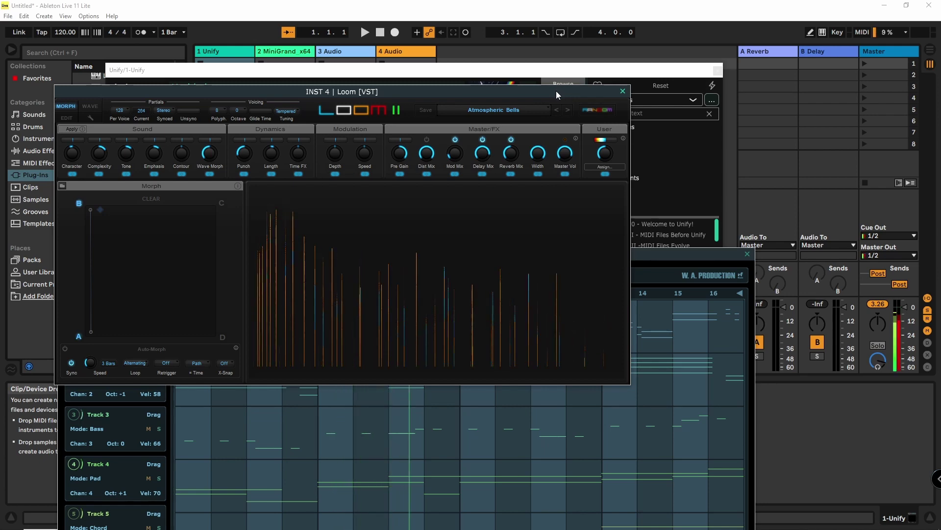
Move the Loom and Instacomposer windows clear of Unify's layers and slightly lower the volume of the Loom layer, INST 4
{"action": "left_click_drag", "start_coordinate": [556, 90], "coordinate": [0, 112]}
{"action": "left_click_drag", "start_coordinate": [420, 260], "coordinate": [412, 344]}
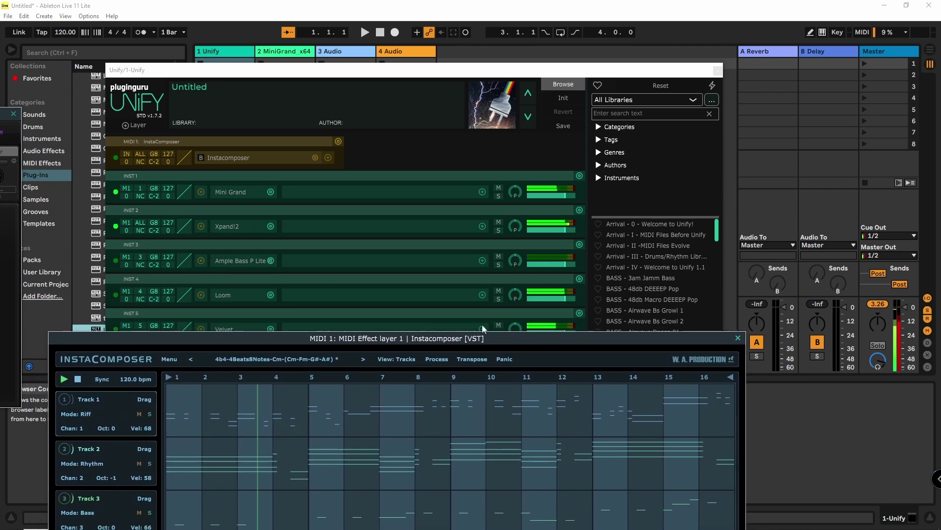
{"action": "left_click_drag", "start_coordinate": [566, 298], "coordinate": [563, 298]}
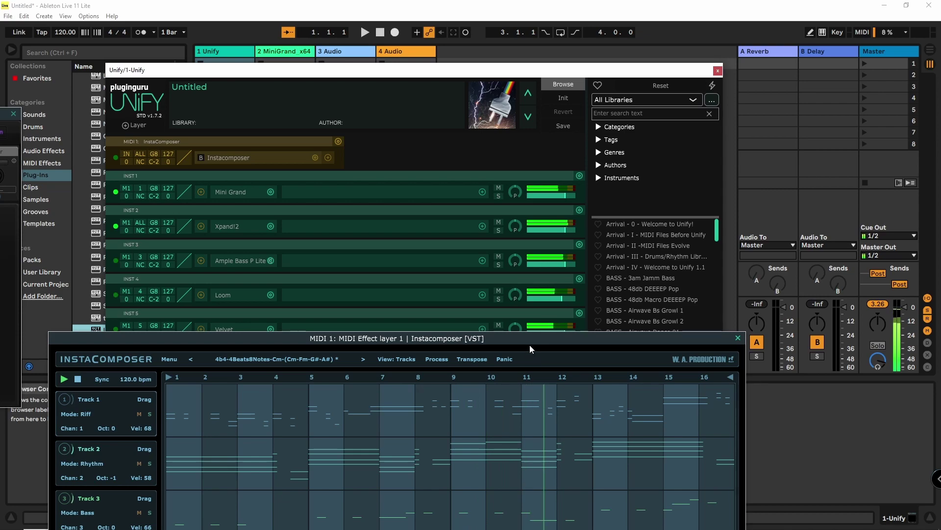
Stop Instacomposer's playback, then move its window away and hide Unify to clear Live's session view
{"action": "left_click_drag", "start_coordinate": [531, 343], "coordinate": [582, 69]}
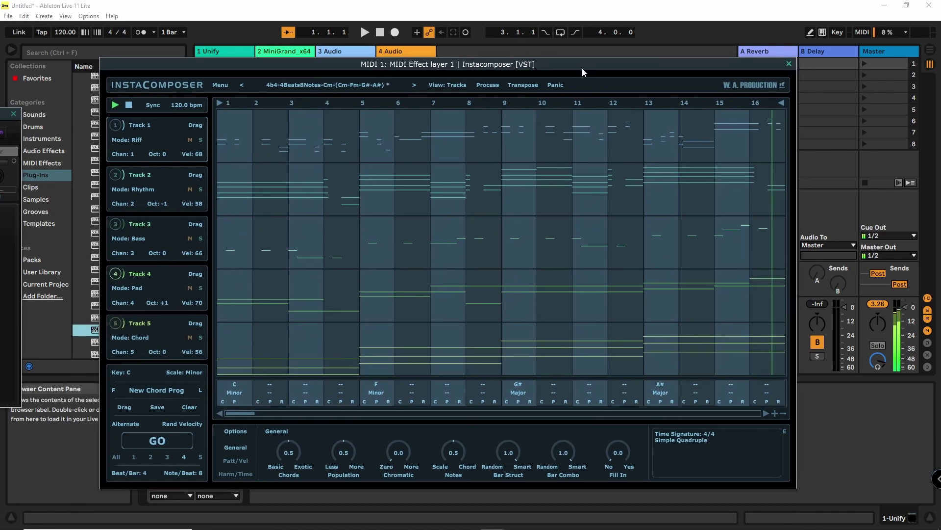
{"action": "left_click", "coordinate": [131, 109]}
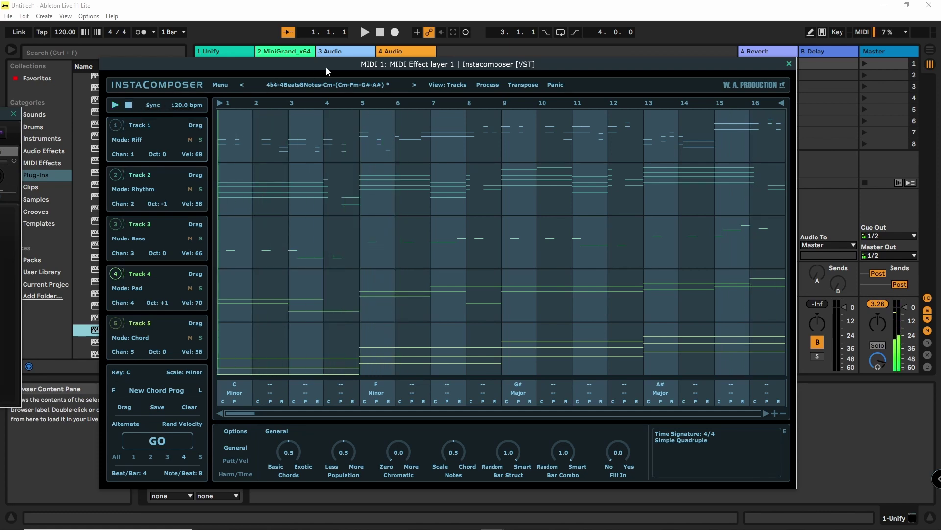
{"action": "left_click_drag", "start_coordinate": [343, 63], "coordinate": [175, 84]}
{"action": "left_click", "coordinate": [166, 96]}
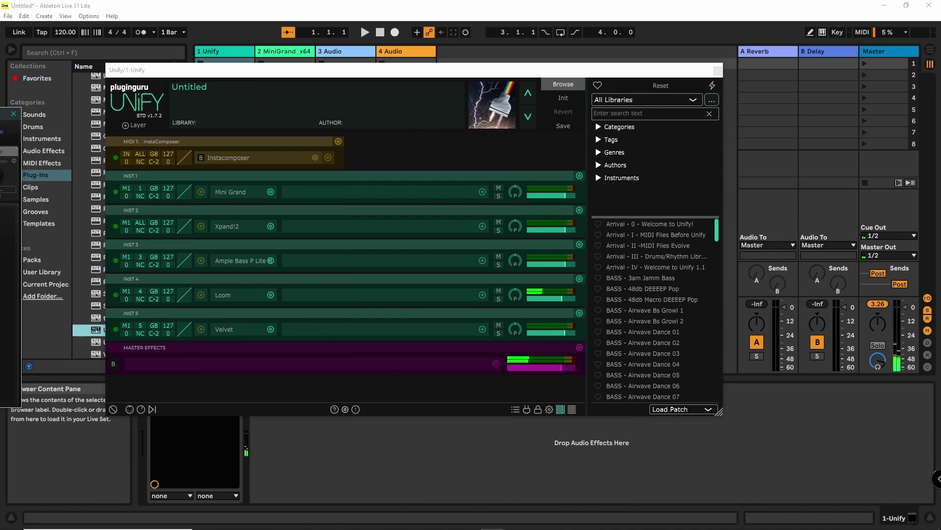
{"action": "key", "text": "ctrl+alt+p"}
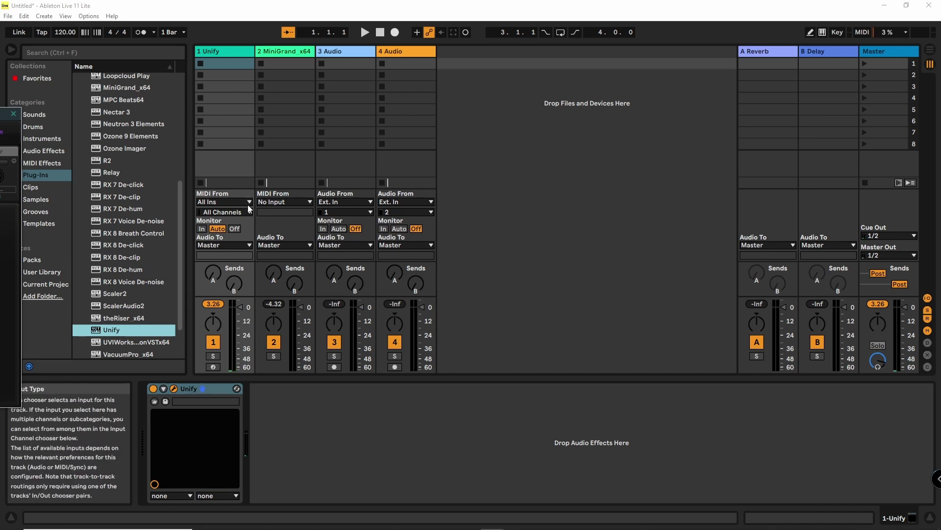
Route the Unify track's audio to 3-Audio, and set track 3 to Auto monitoring with recording armed
{"action": "left_click", "coordinate": [249, 246]}
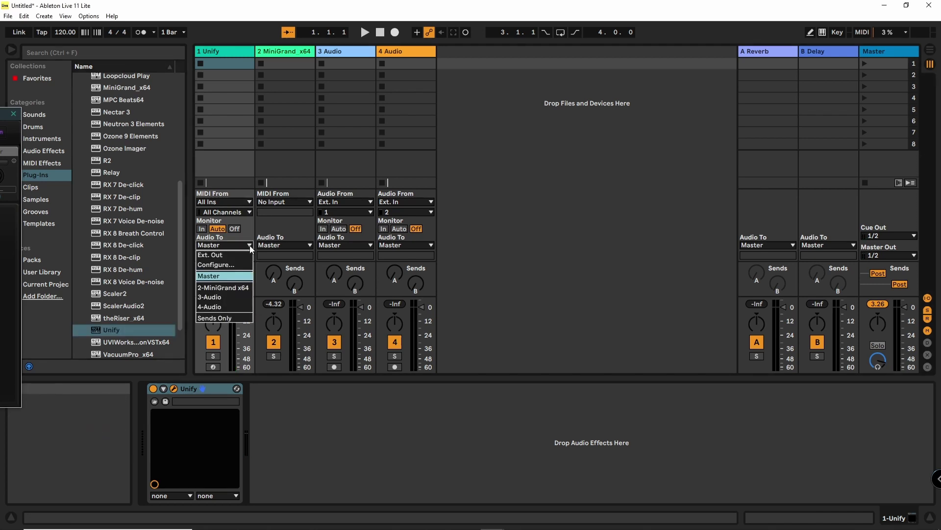
{"action": "left_click", "coordinate": [224, 297]}
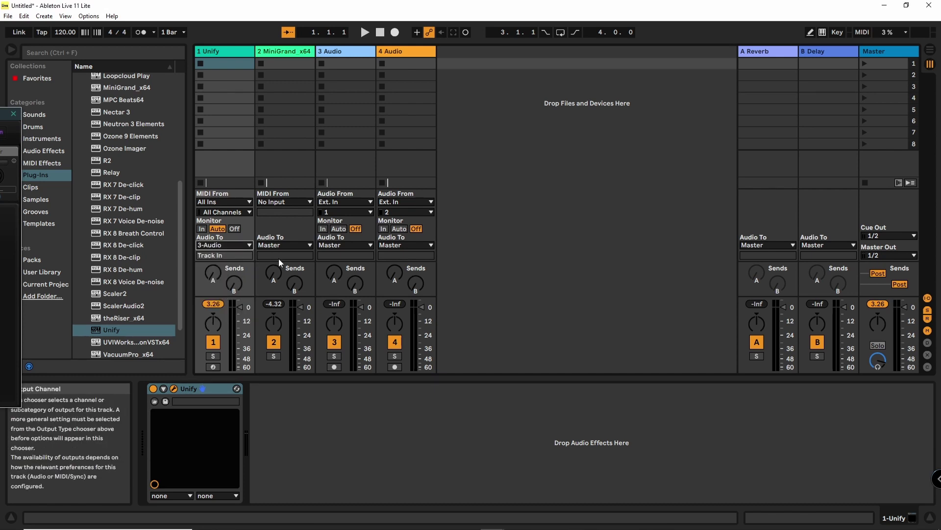
{"action": "left_click", "coordinate": [338, 229]}
{"action": "left_click", "coordinate": [334, 366]}
Record the Instacomposer performance into the first clip slot of 3 Audio and move the Instacomposer window out of the way
{"action": "left_click", "coordinate": [322, 64]}
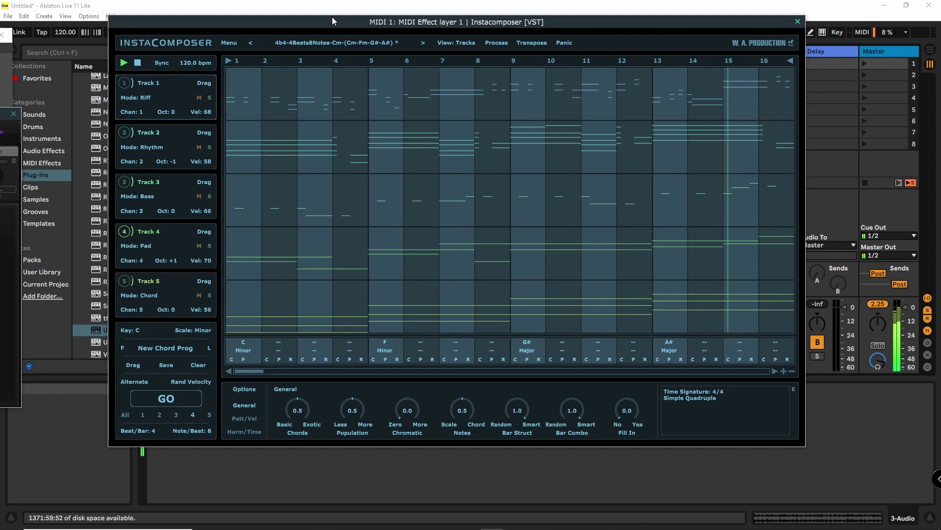
{"action": "left_click_drag", "start_coordinate": [332, 19], "coordinate": [182, 126]}
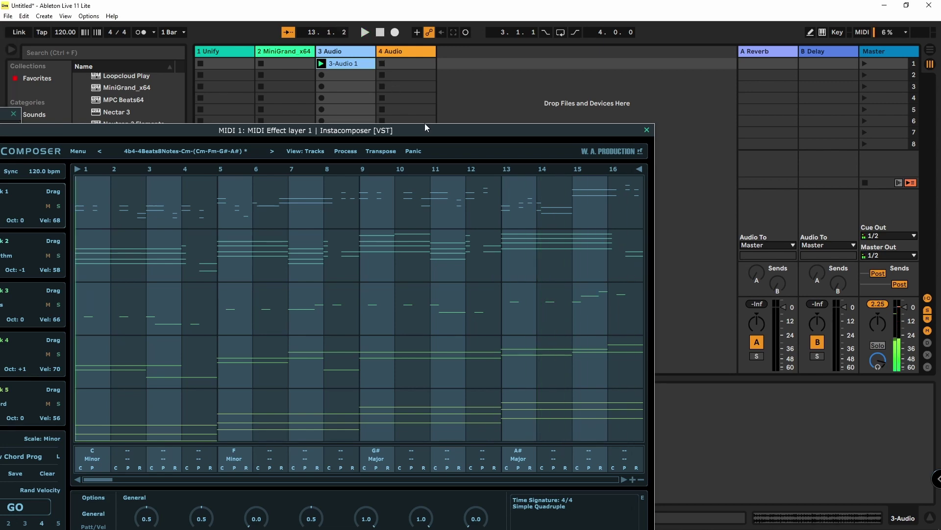
{"action": "left_click_drag", "start_coordinate": [422, 130], "coordinate": [20, 78]}
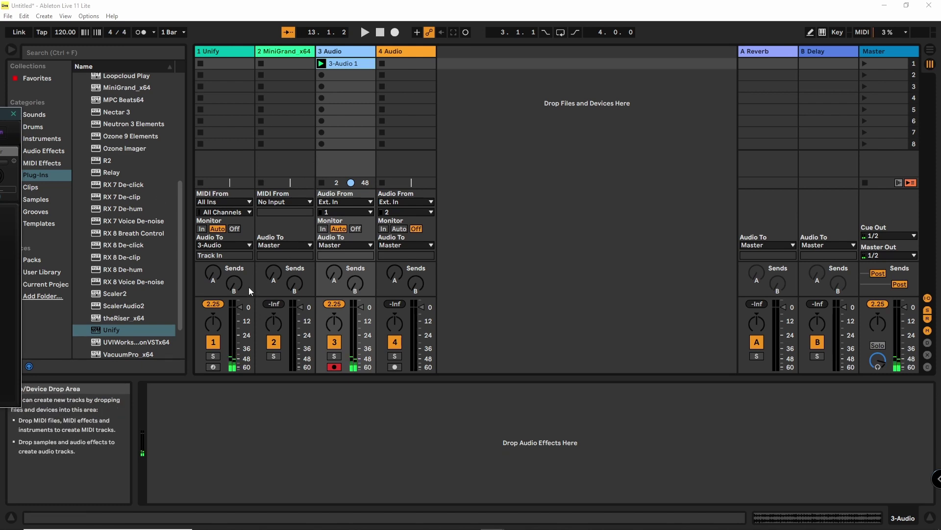
Play back the recorded clip on 3 Audio with the Unify track deactivated and track 3 disarmed, and stop playback
{"action": "left_click", "coordinate": [214, 341]}
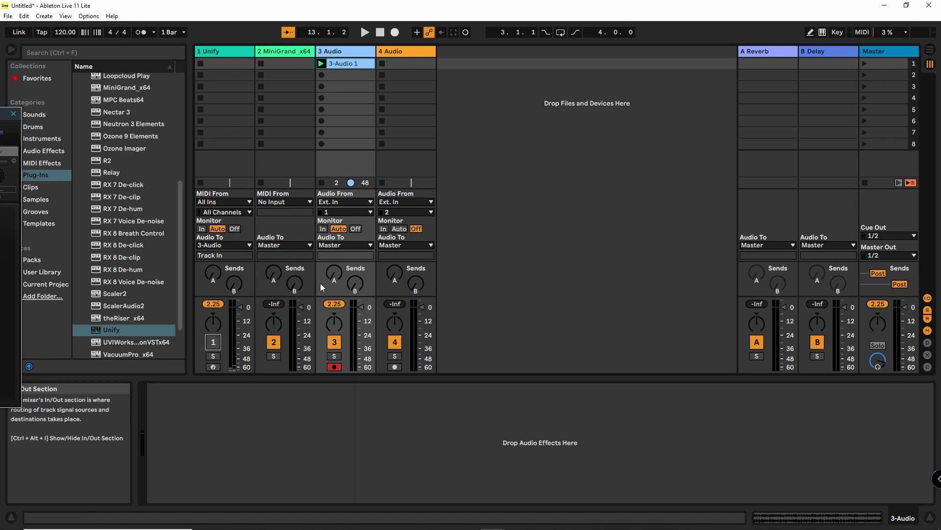
{"action": "left_click", "coordinate": [334, 367]}
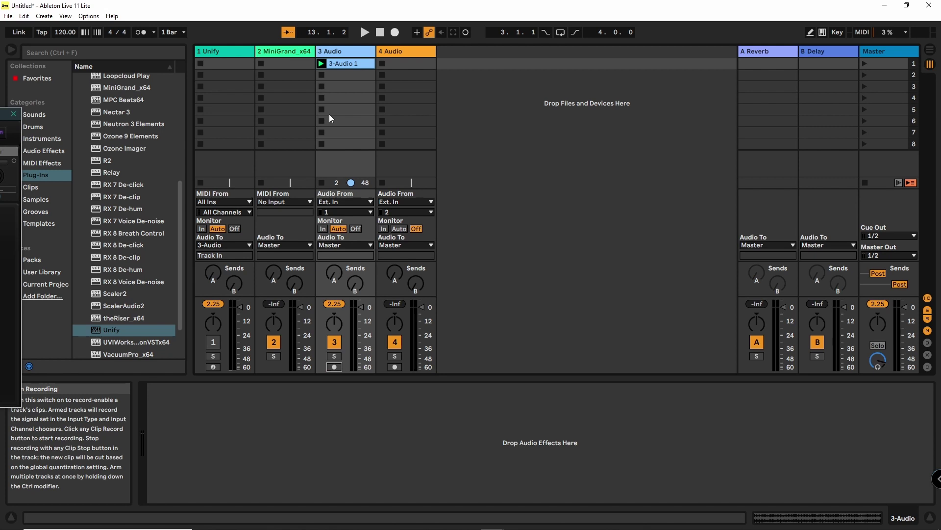
{"action": "left_click", "coordinate": [322, 65]}
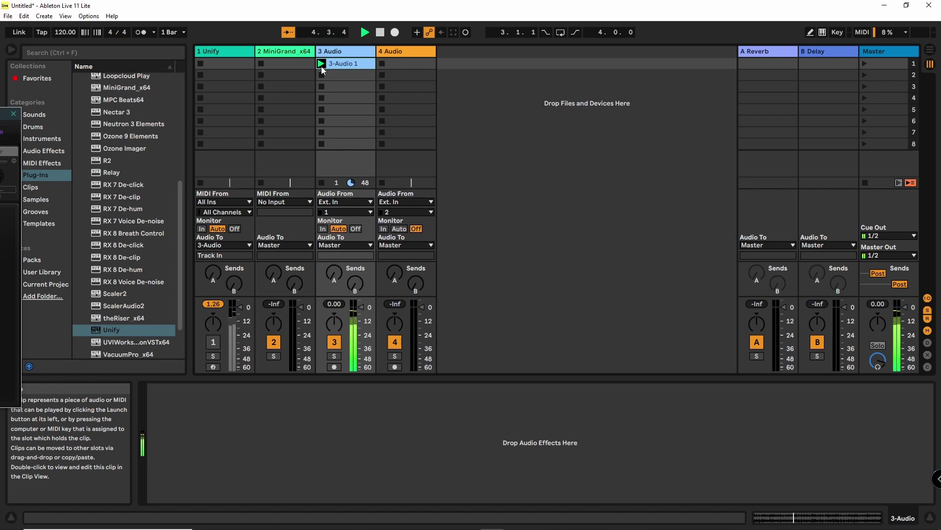
{"action": "left_click", "coordinate": [381, 33]}
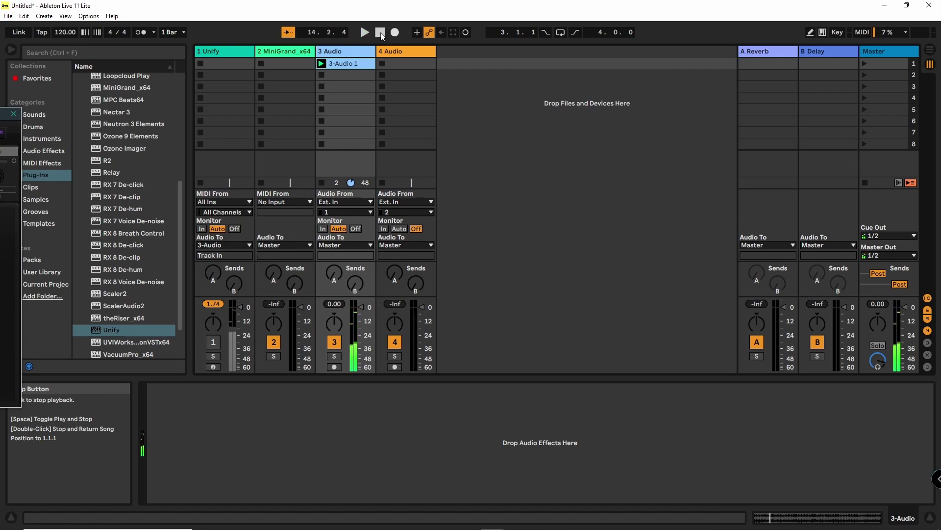